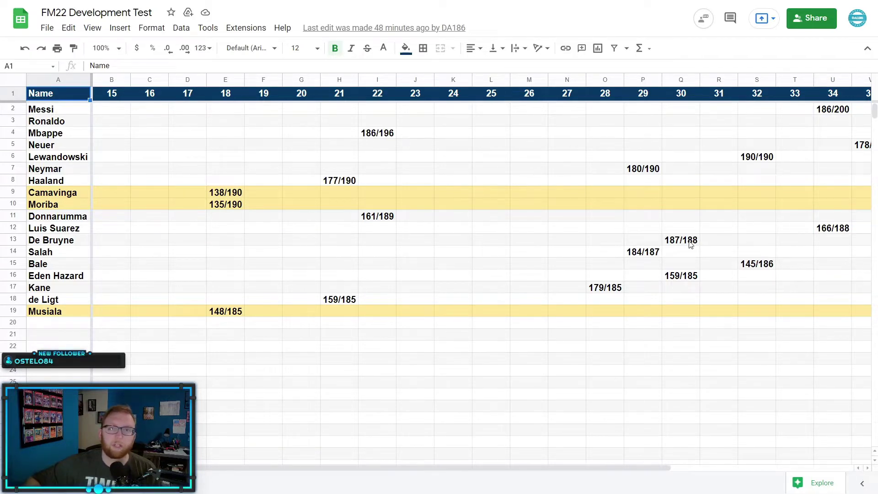
# Step: Examine the players' current and potential ability ratings across the age columns of the development test sheet
pyautogui.scroll(-1, 588, 216)
pyautogui.scroll(1, 519, 195)
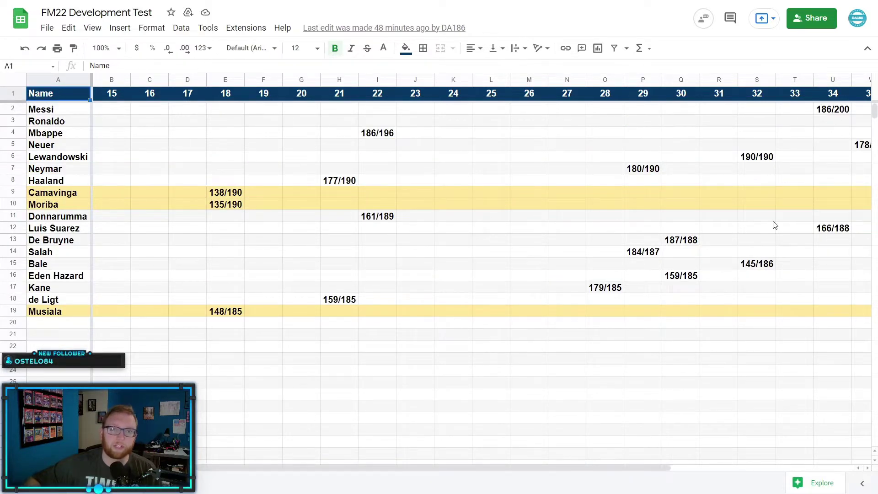
pyautogui.moveTo(471, 467); pyautogui.dragTo(493, 471)
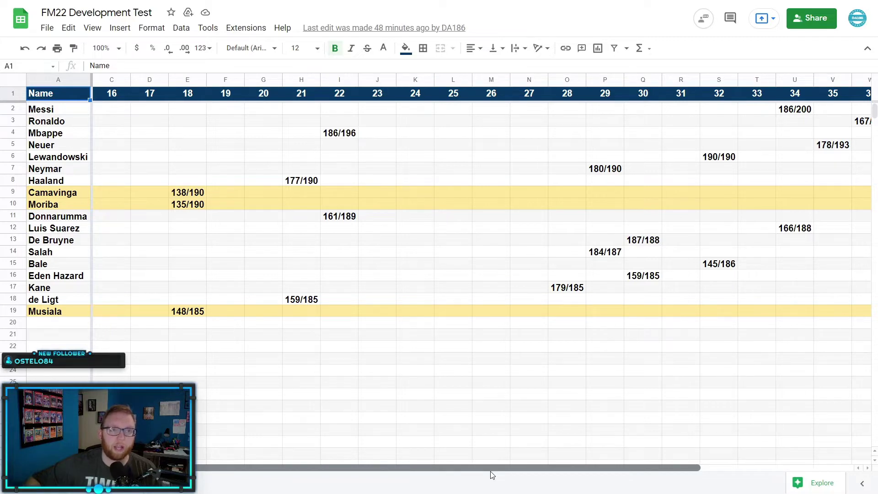
pyautogui.moveTo(491, 472); pyautogui.dragTo(531, 468)
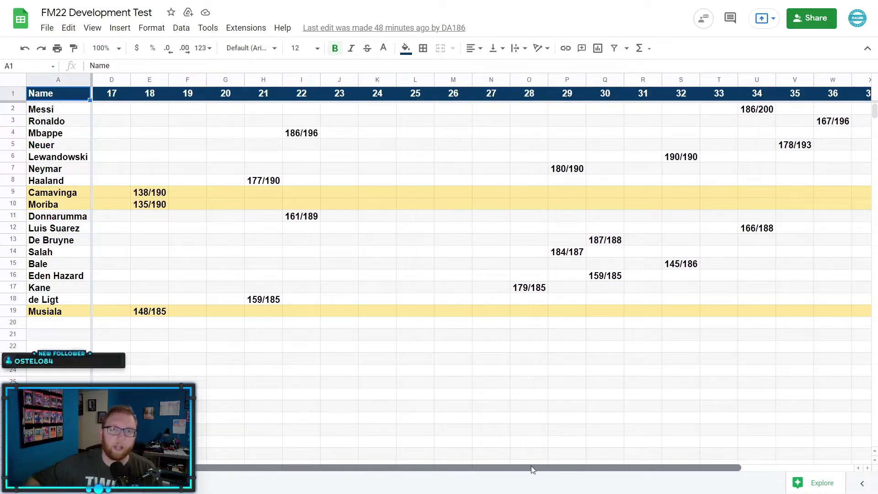
pyautogui.moveTo(536, 468); pyautogui.dragTo(558, 466)
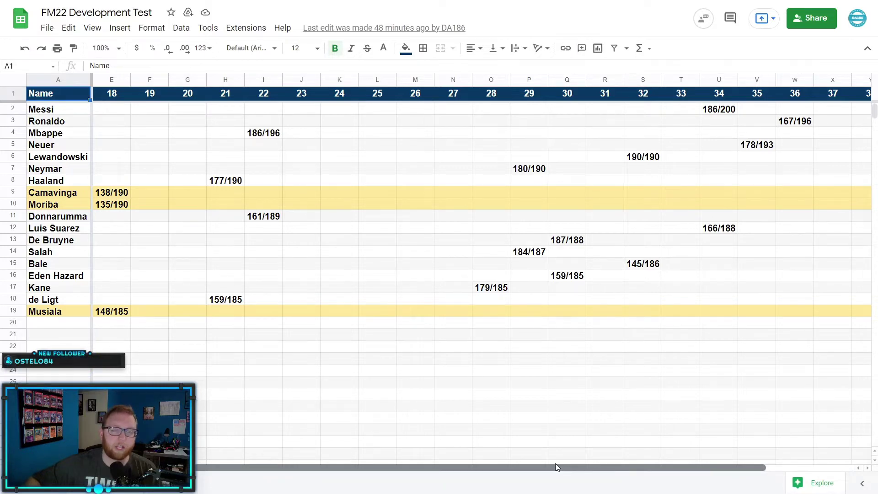
pyautogui.moveTo(554, 465); pyautogui.dragTo(484, 465)
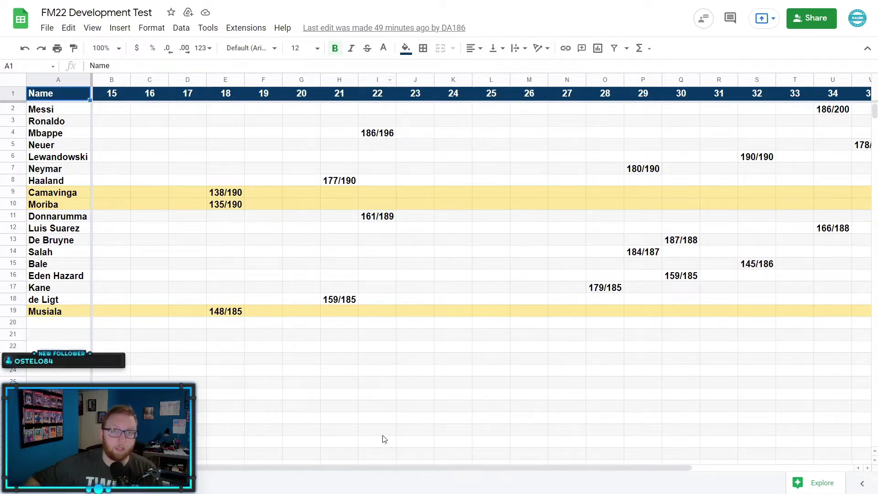
pyautogui.moveTo(382, 468); pyautogui.dragTo(432, 468)
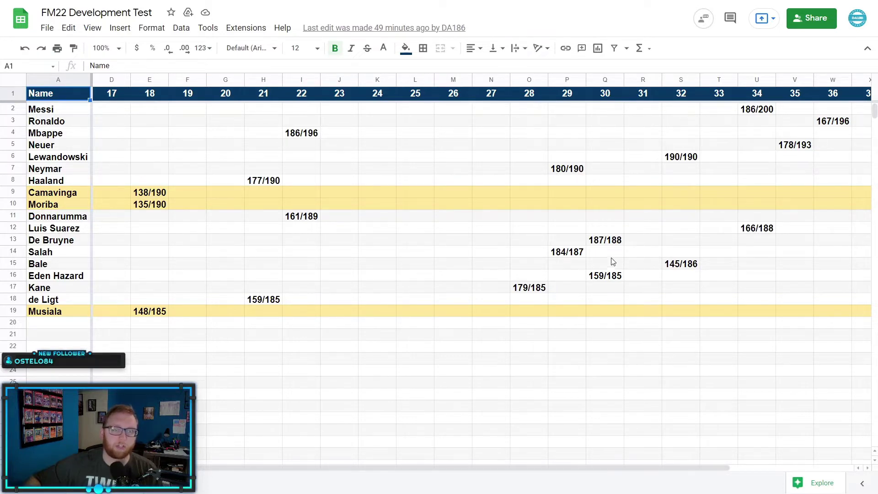
pyautogui.moveTo(501, 468); pyautogui.dragTo(447, 473)
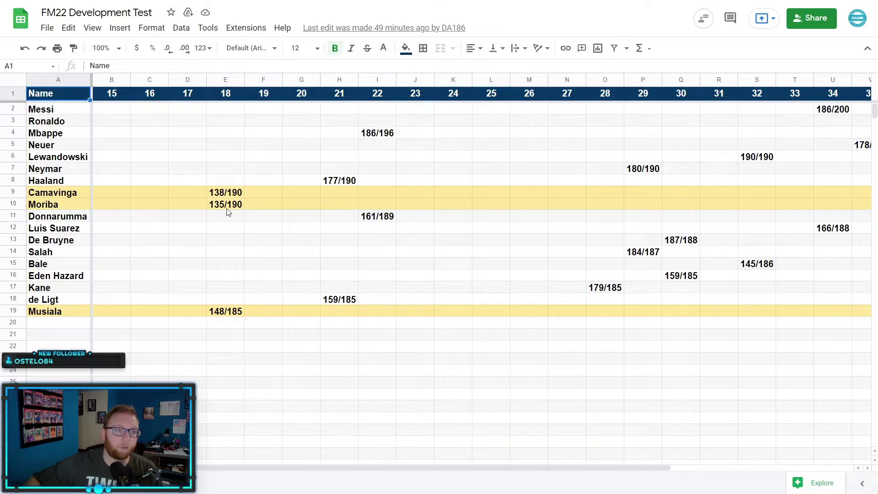
pyautogui.moveTo(337, 468); pyautogui.dragTo(303, 465)
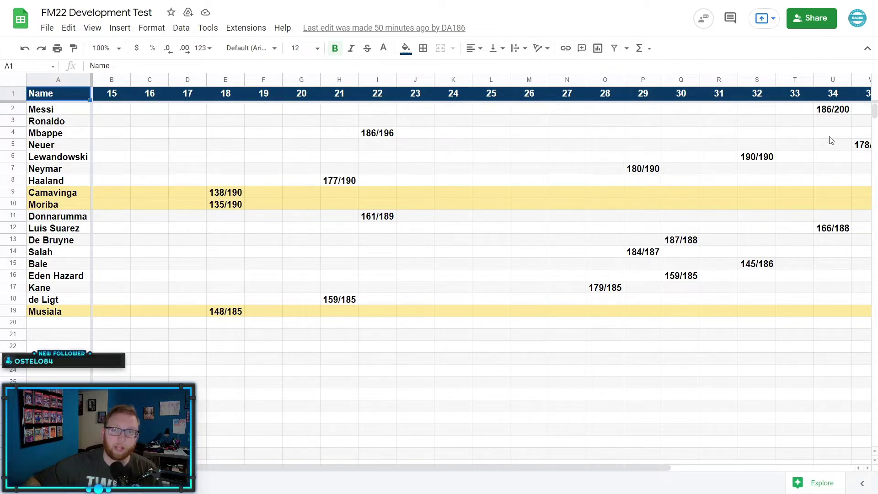
pyautogui.moveTo(531, 469); pyautogui.dragTo(453, 465)
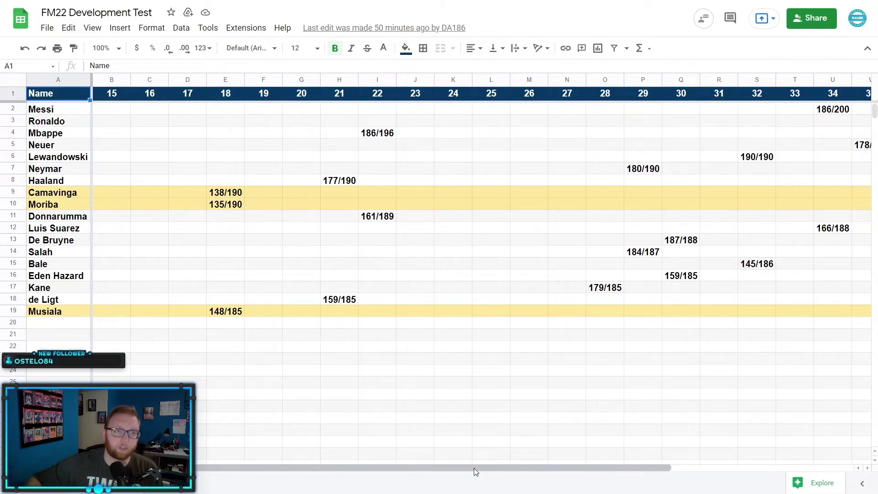
pyautogui.moveTo(474, 468)
pyautogui.mouseDown()
pyautogui.moveTo(526, 464)
pyautogui.moveTo(465, 465)
pyautogui.mouseUp()
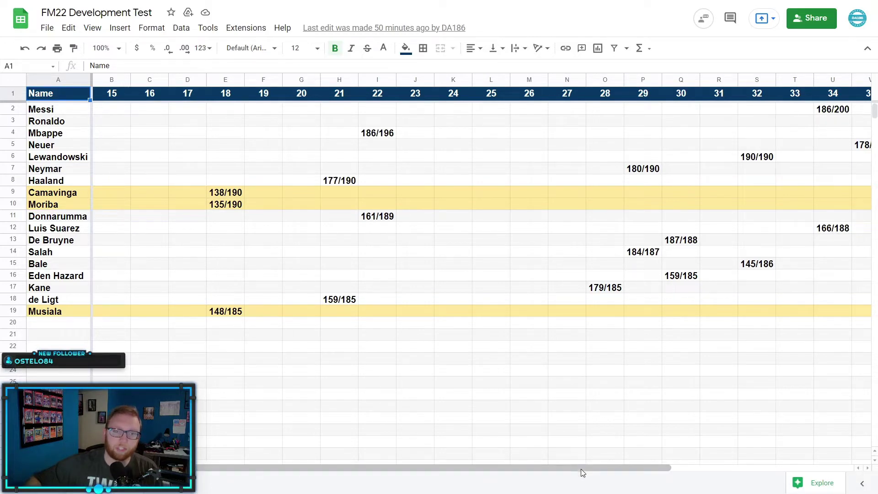
pyautogui.moveTo(580, 468)
pyautogui.mouseDown()
pyautogui.moveTo(627, 470)
pyautogui.moveTo(572, 474)
pyautogui.mouseUp()
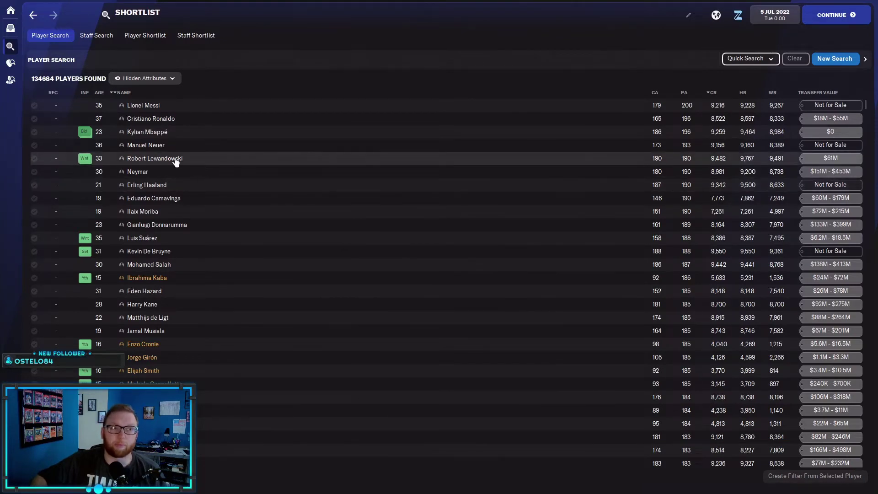
# Step: Review Lionel Messi's 2021/22 PSG season in his career stats in Football Manager, and return to the player search
pyautogui.click(145, 106)
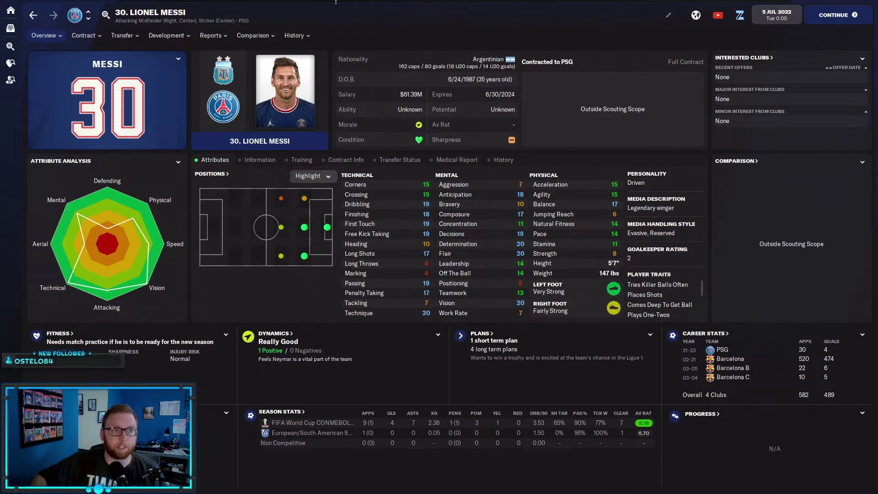
pyautogui.click(294, 36)
pyautogui.click(302, 51)
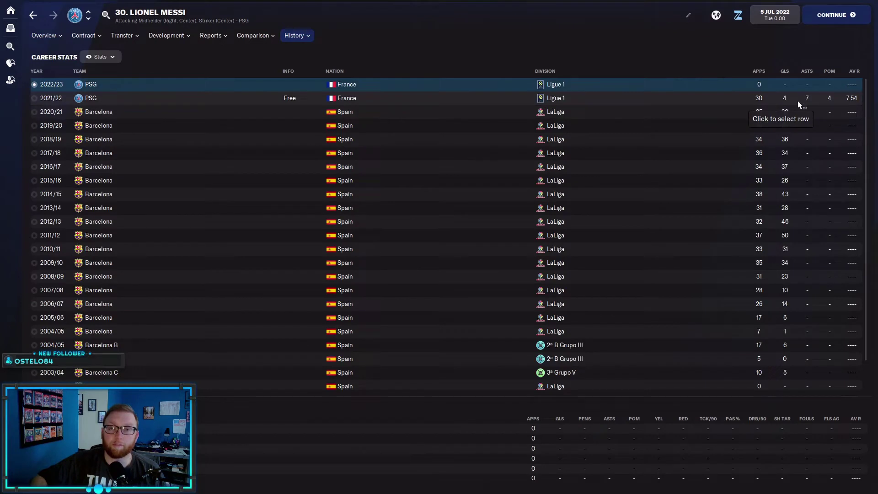
pyautogui.click(681, 102)
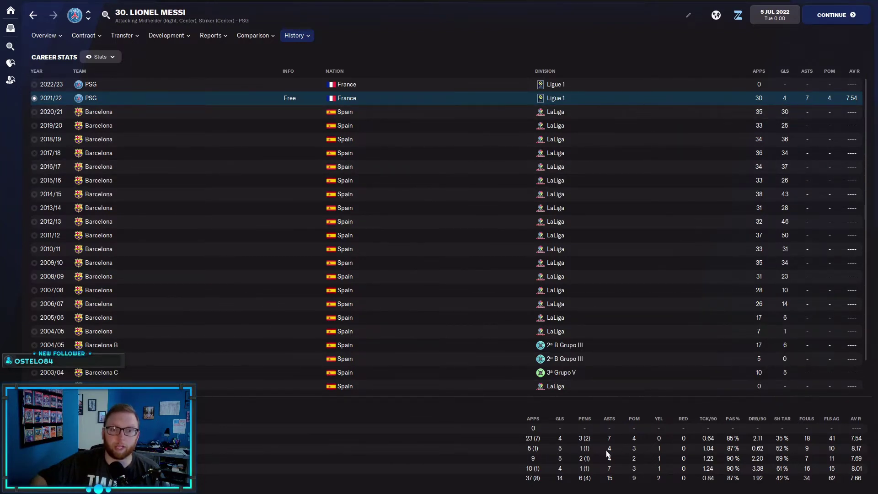
pyautogui.hotkey('alt', 'Left')
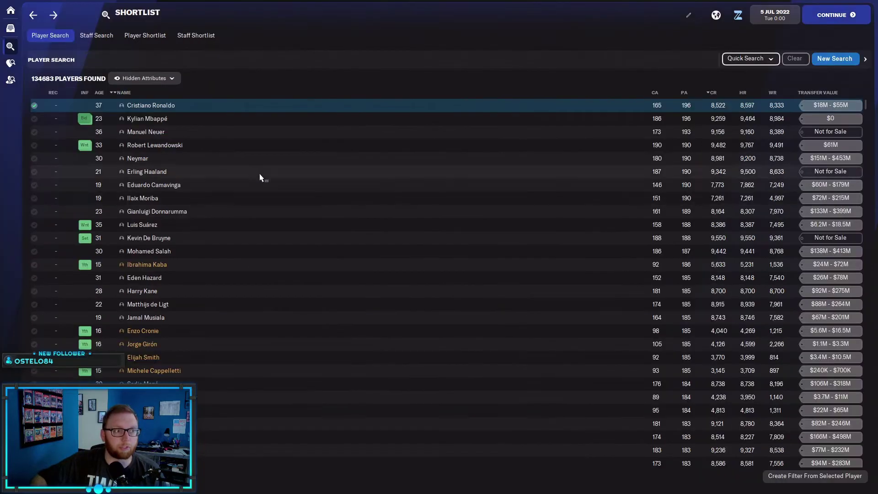
# Step: View Cristiano Ronaldo's career stats by season, and return to the player search list
pyautogui.click(163, 107)
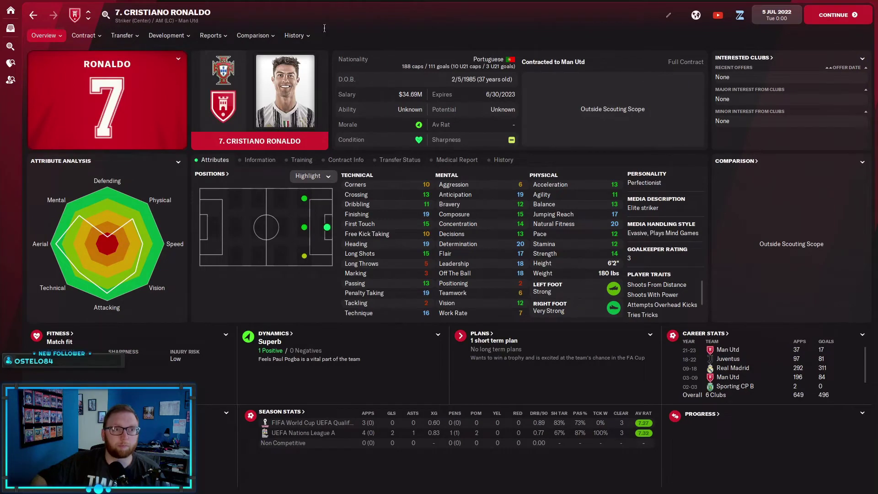
pyautogui.click(295, 35)
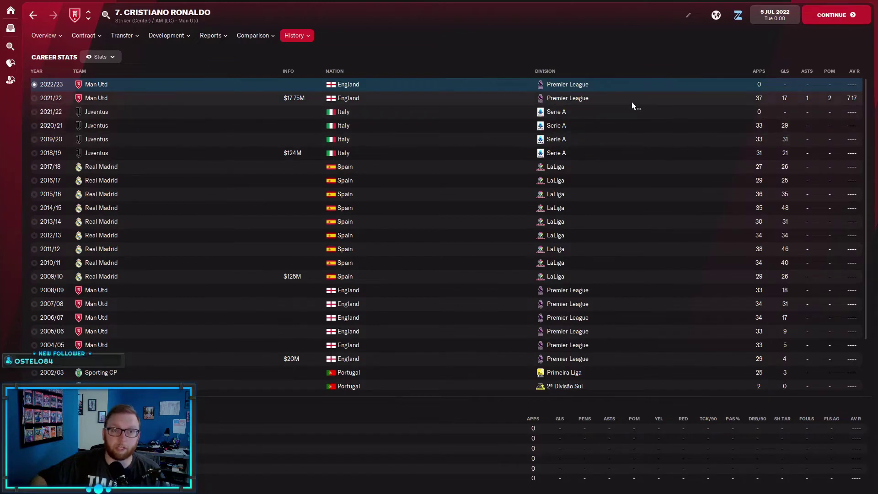
pyautogui.hotkey('alt', 'Left')
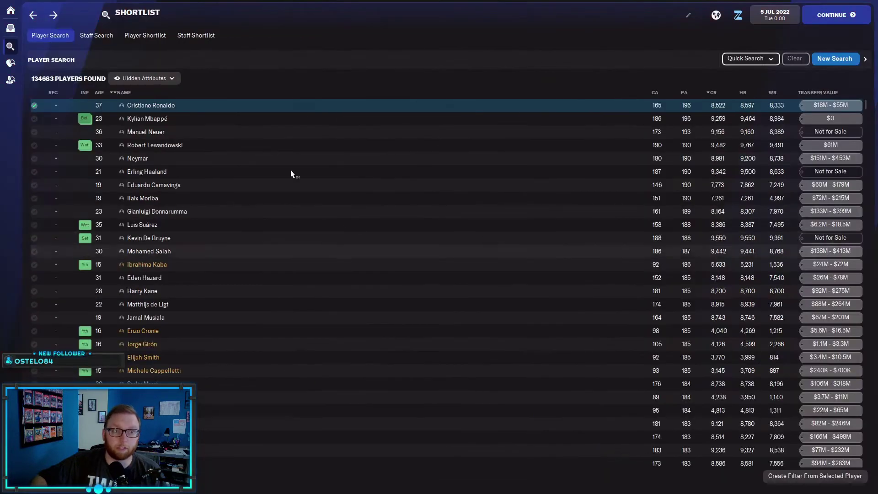
# Step: View Kylian Mbappé's career stats by season, and return to the player search list
pyautogui.click(160, 131)
pyautogui.hotkey('alt', 'Left')
pyautogui.click(192, 118)
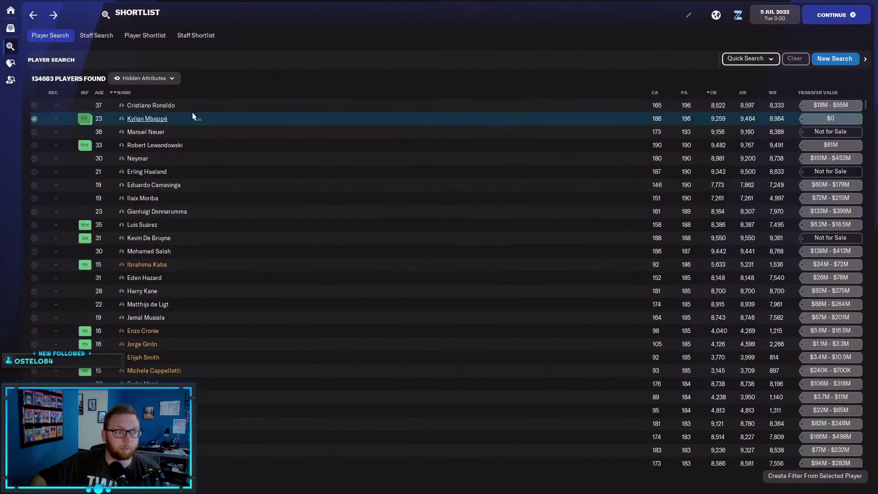
pyautogui.click(147, 119)
pyautogui.click(257, 35)
pyautogui.click(268, 51)
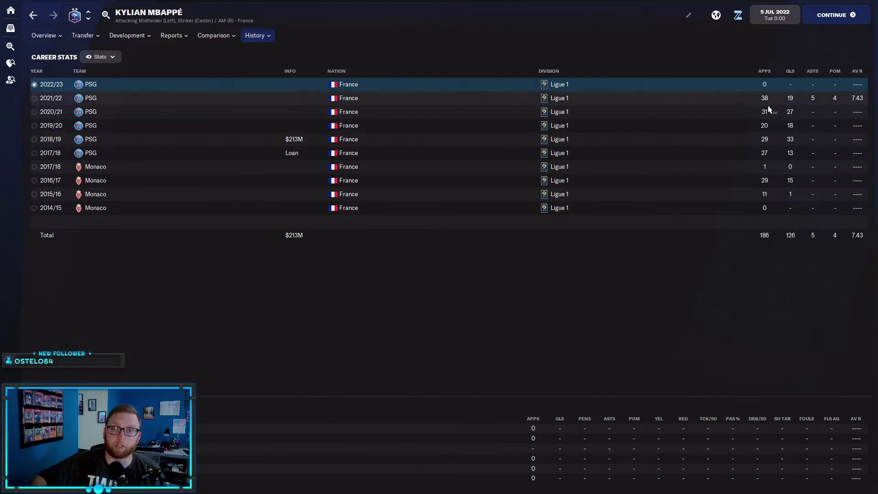
pyautogui.press('BackSpace')
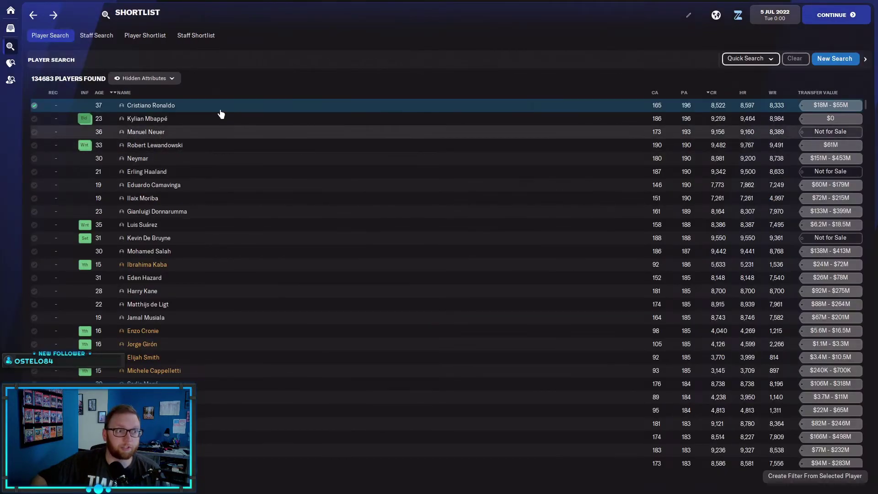
# Step: View goalkeeper Manuel Neuer's career stats by season, and return to the player search list
pyautogui.click(145, 132)
pyautogui.click(295, 36)
pyautogui.click(305, 52)
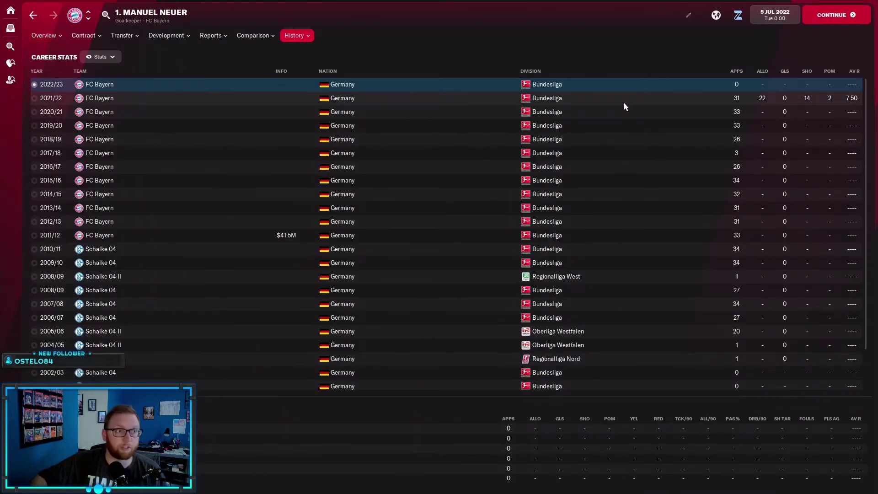
pyautogui.press('BackSpace')
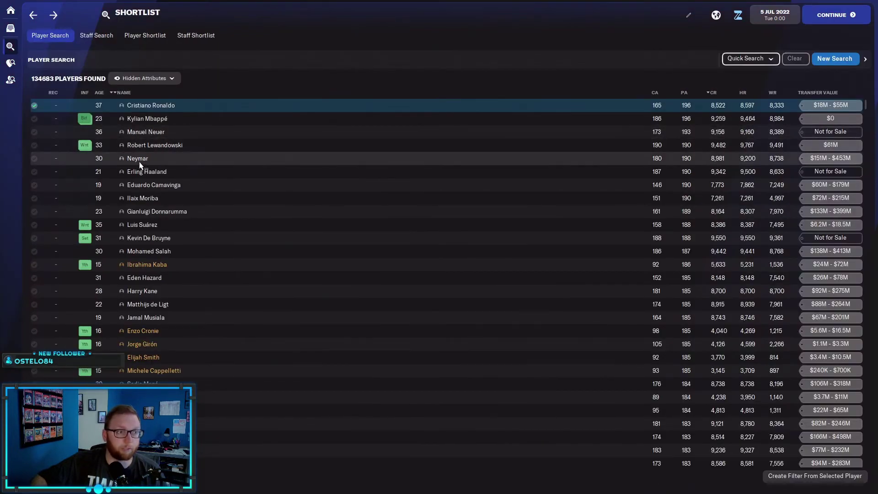
# Step: Review Robert Lewandowski's 2021/22 FC Bayern season in his career stats, and return to the player search list
pyautogui.click(151, 146)
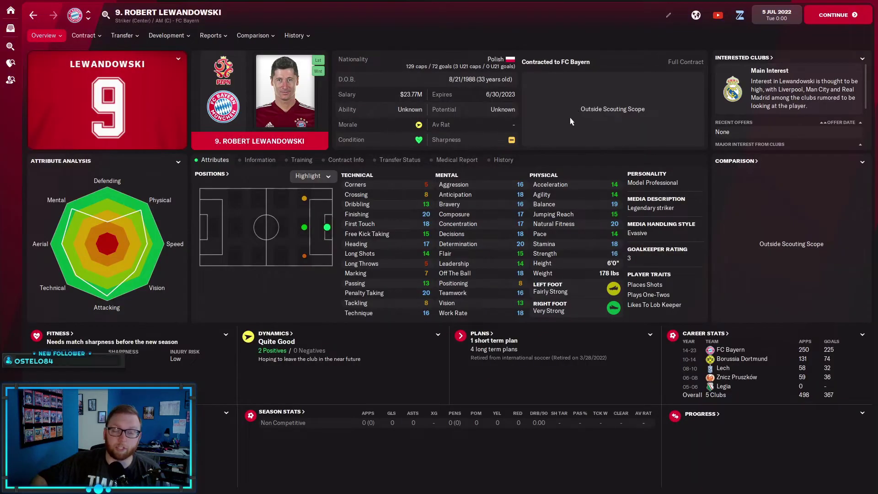
pyautogui.click(294, 40)
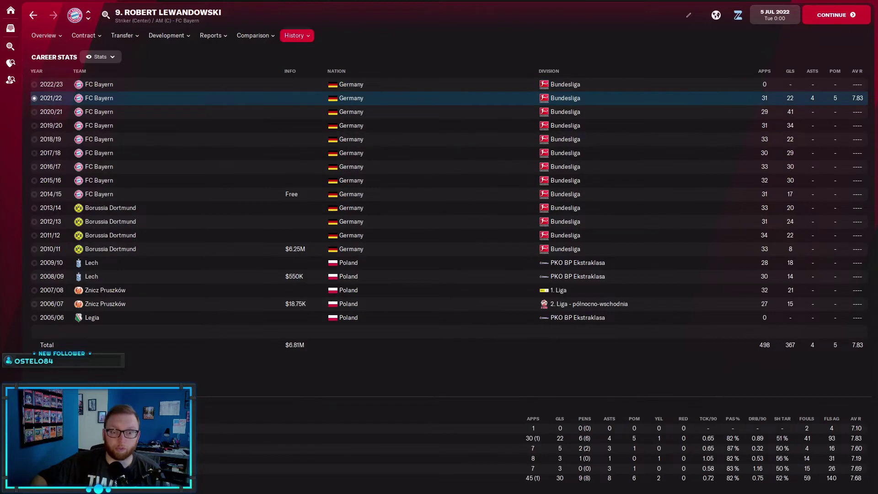
pyautogui.hotkey('alt', 'Left')
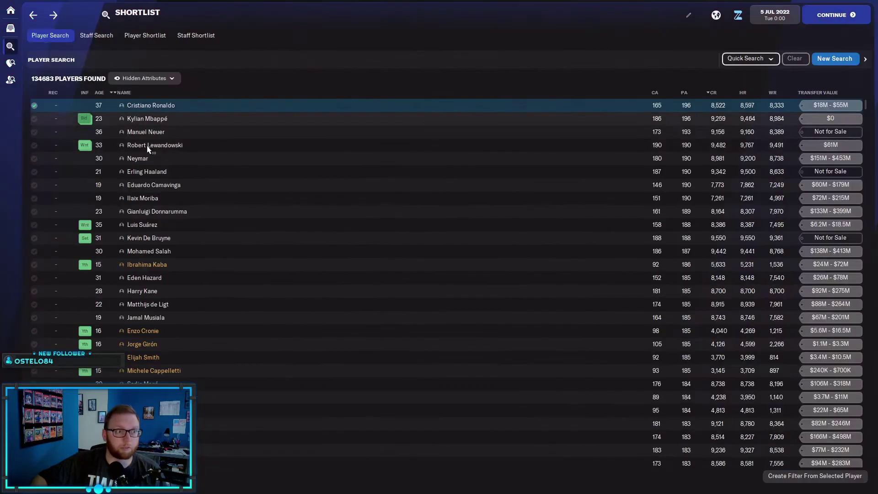
# Step: View Neymar's career stats by season, and return to the player search list
pyautogui.click(138, 158)
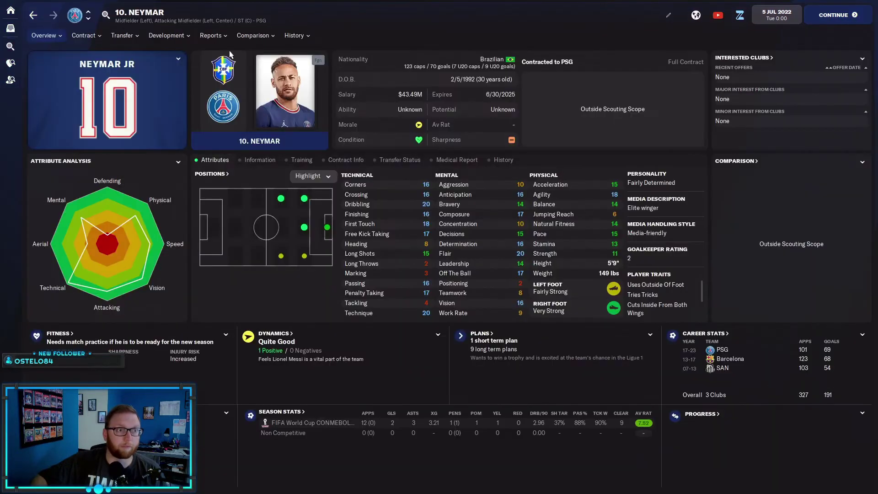
pyautogui.click(295, 36)
pyautogui.click(311, 52)
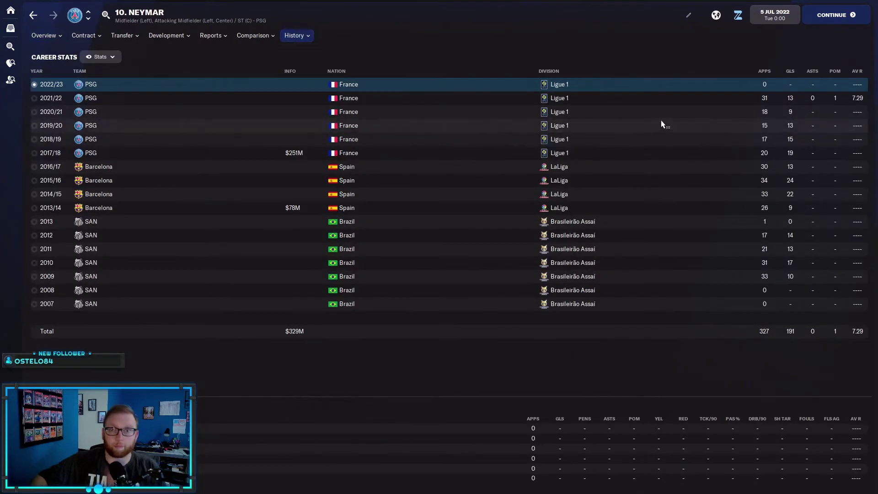
pyautogui.hotkey('alt', 'Left')
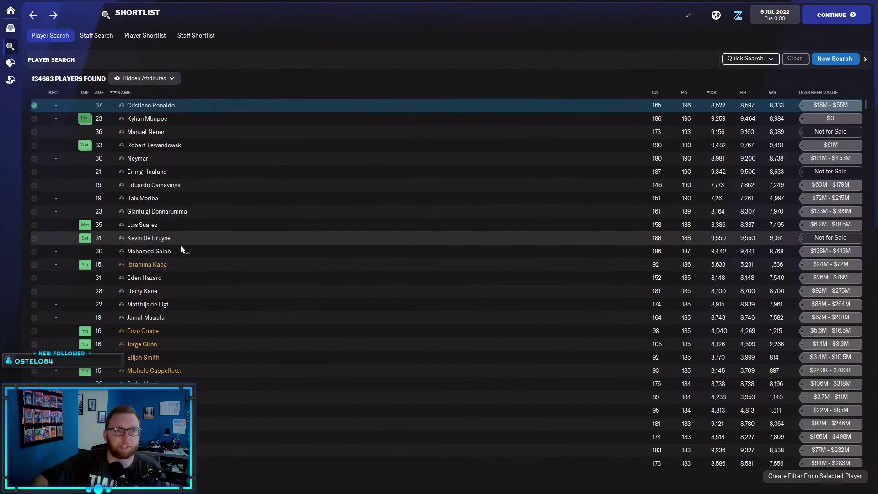
# Step: Review Erling Haaland's 2021/22 Borussia Dortmund season in his career stats, and return to the player search list
pyautogui.click(147, 172)
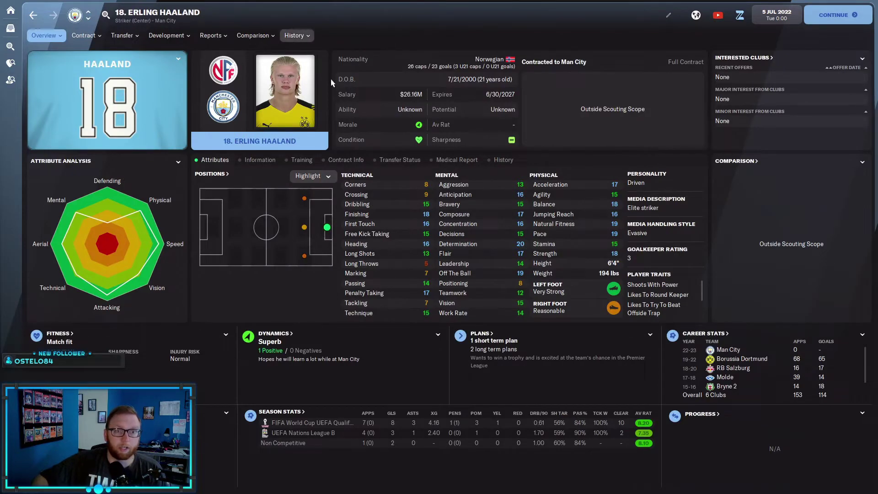
pyautogui.click(303, 38)
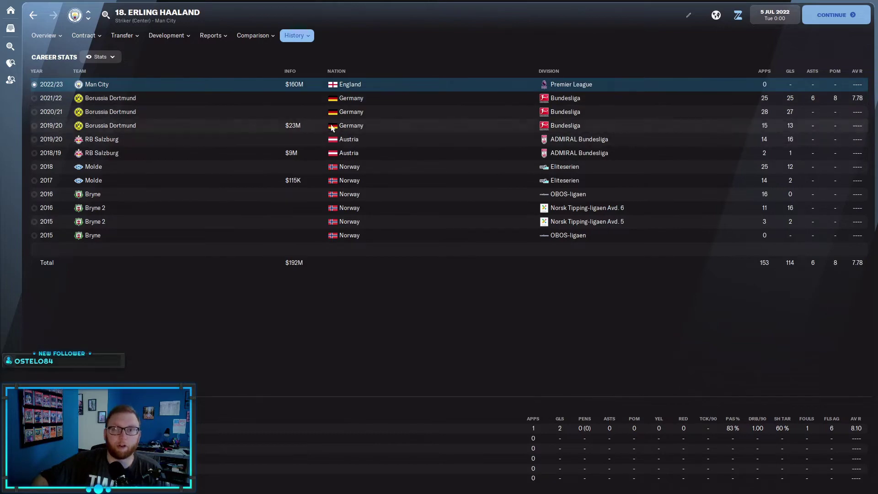
pyautogui.click(457, 100)
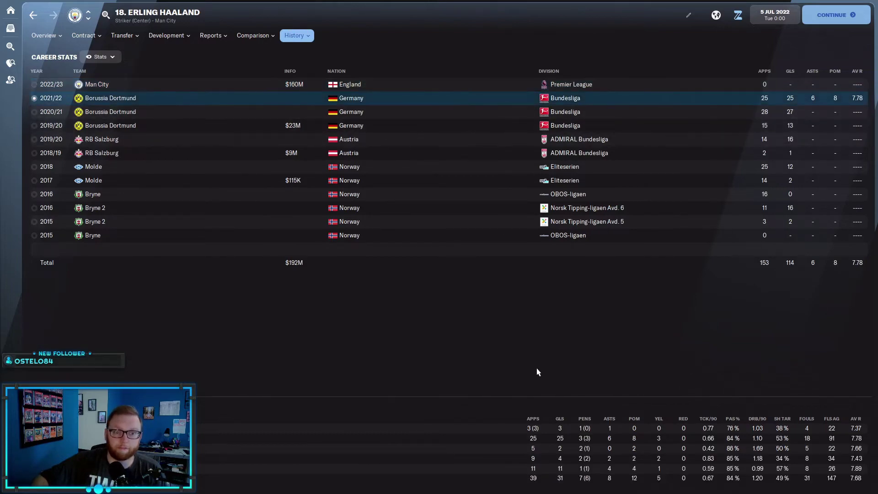
pyautogui.hotkey('alt', 'Left')
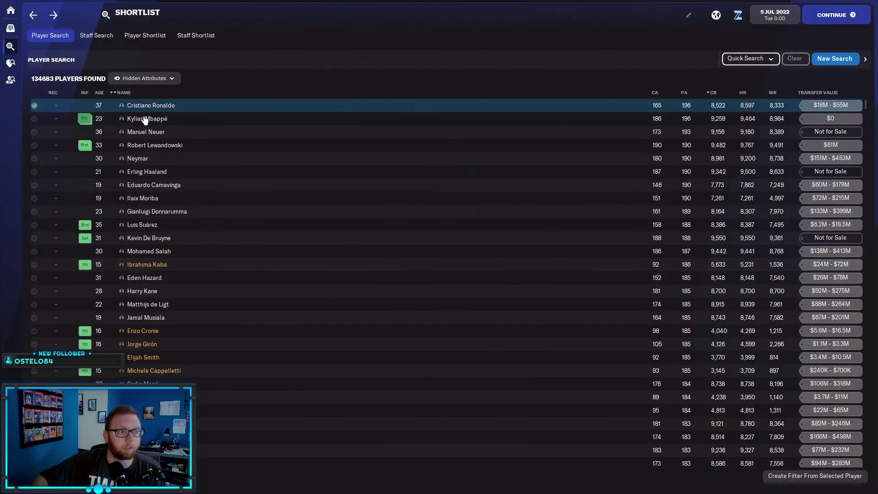
pyautogui.click(151, 184)
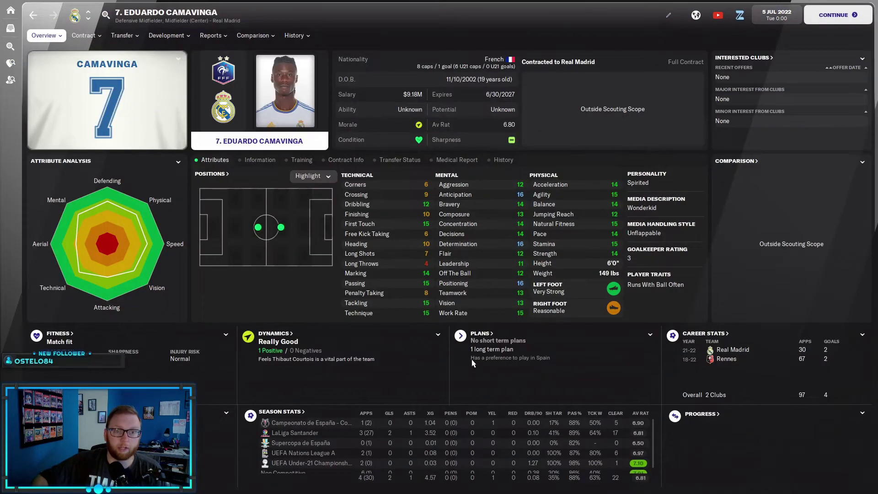
pyautogui.click(295, 36)
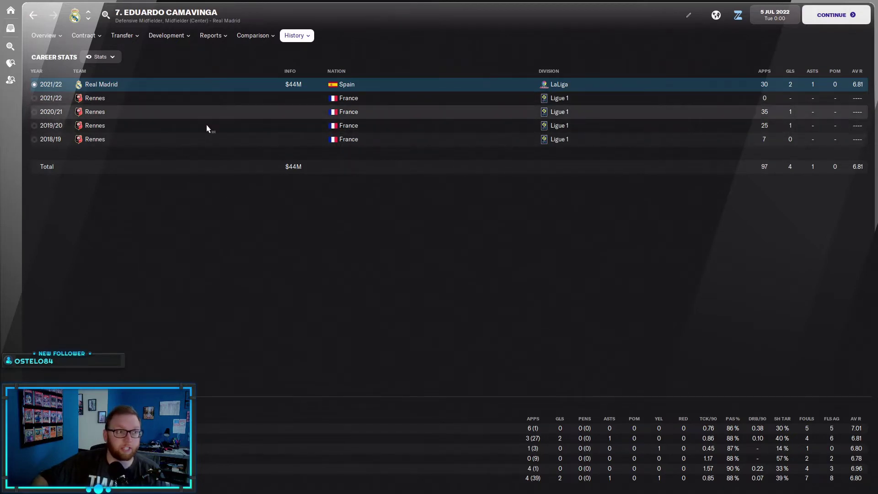
pyautogui.hotkey('alt', 'Left')
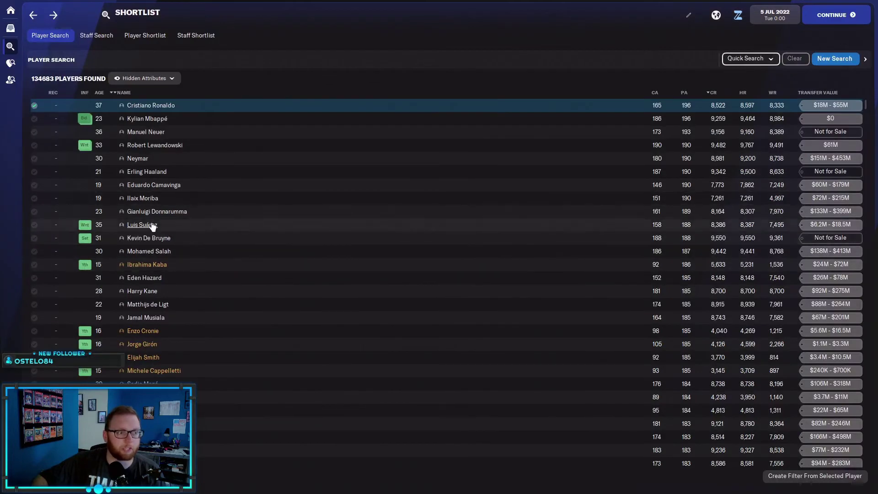
pyautogui.click(150, 198)
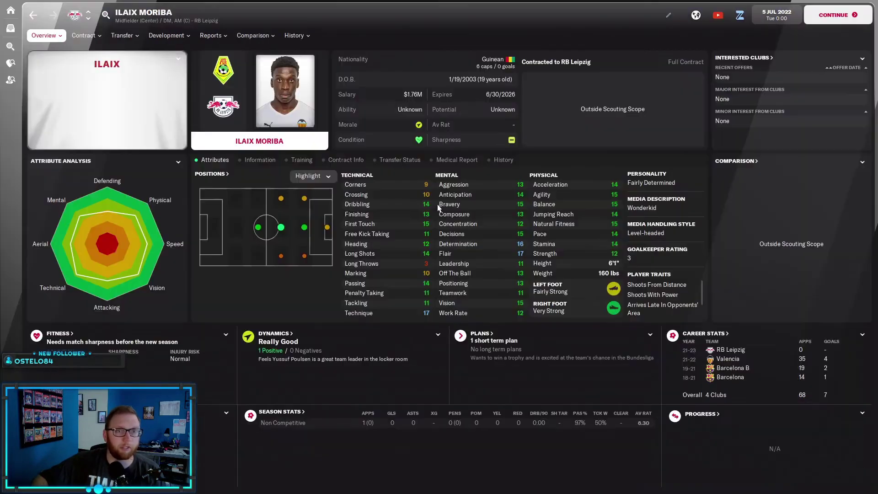
pyautogui.click(295, 35)
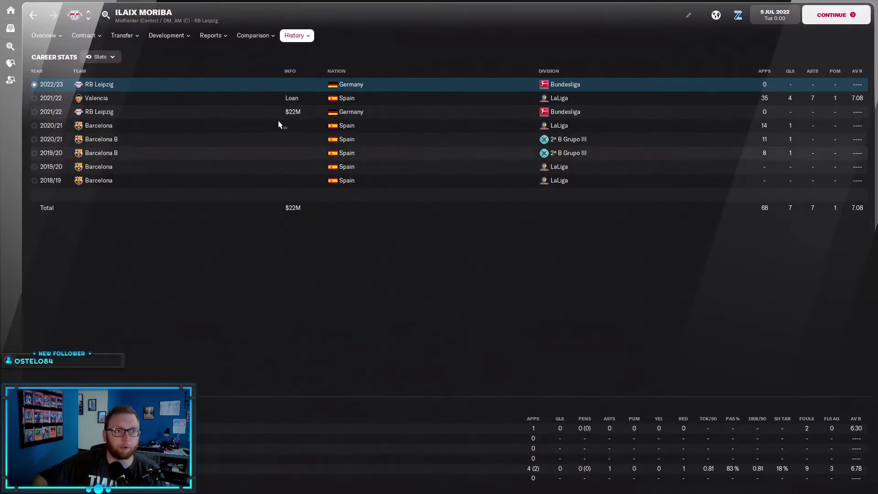
pyautogui.click(163, 101)
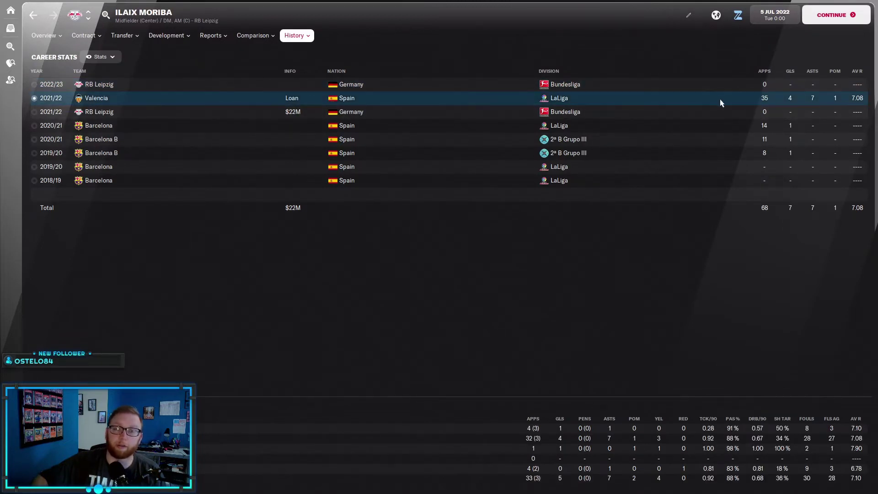
pyautogui.press('BackSpace')
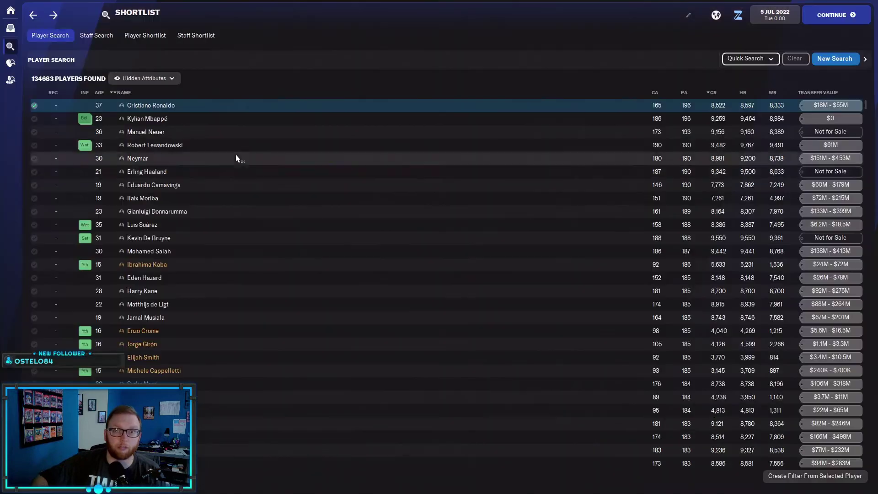
# Step: View Gianluigi Donnarumma's career stats by season, and return to the player search list
pyautogui.doubleClick(362, 210)
pyautogui.click(295, 36)
pyautogui.click(311, 52)
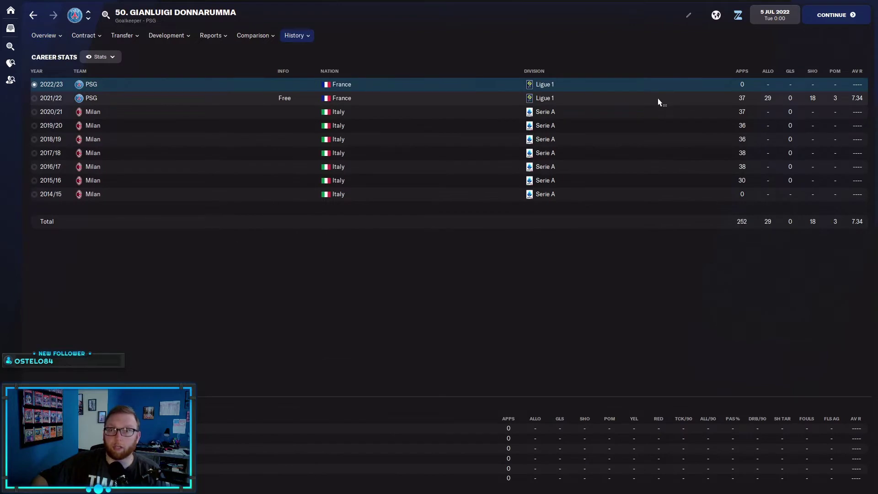
pyautogui.hotkey('alt', 'Left')
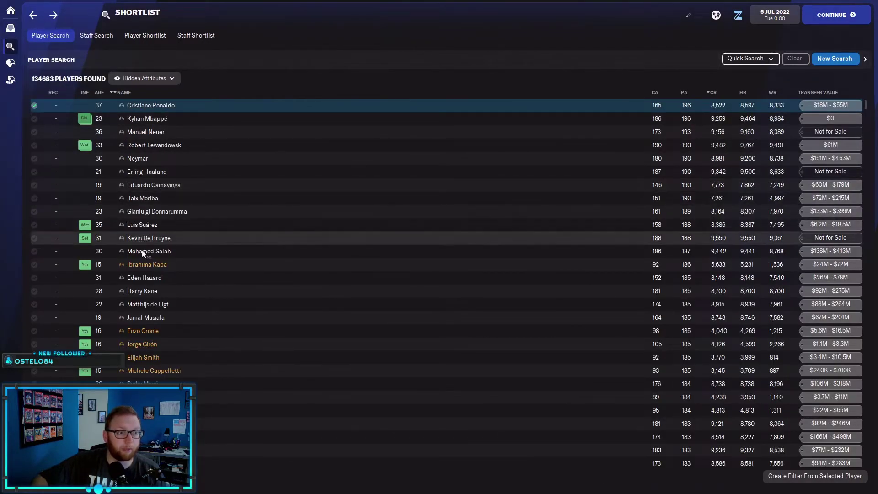
# Step: View Luis Suárez's career stats by season, and return to the player search list
pyautogui.click(141, 226)
pyautogui.click(294, 36)
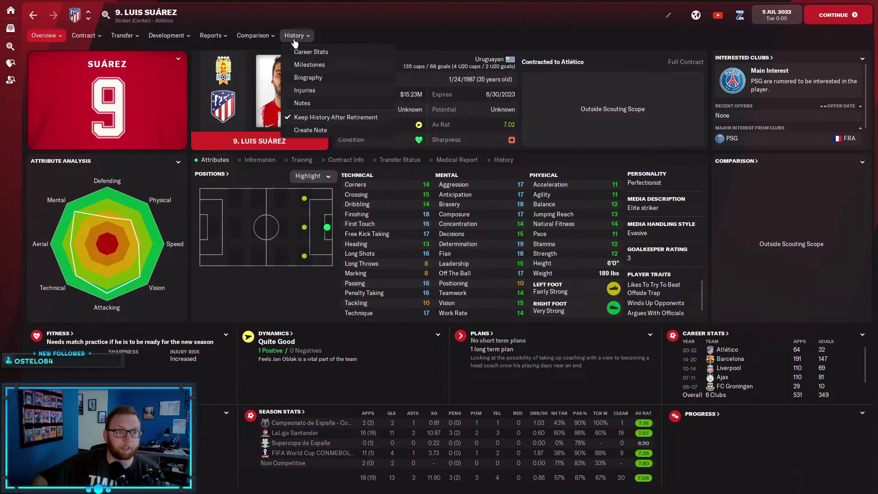
pyautogui.click(311, 52)
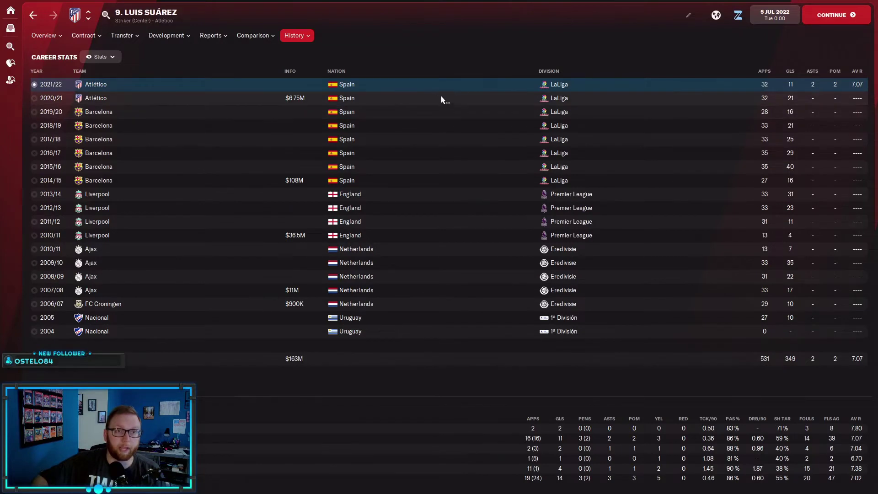
pyautogui.press('BackSpace')
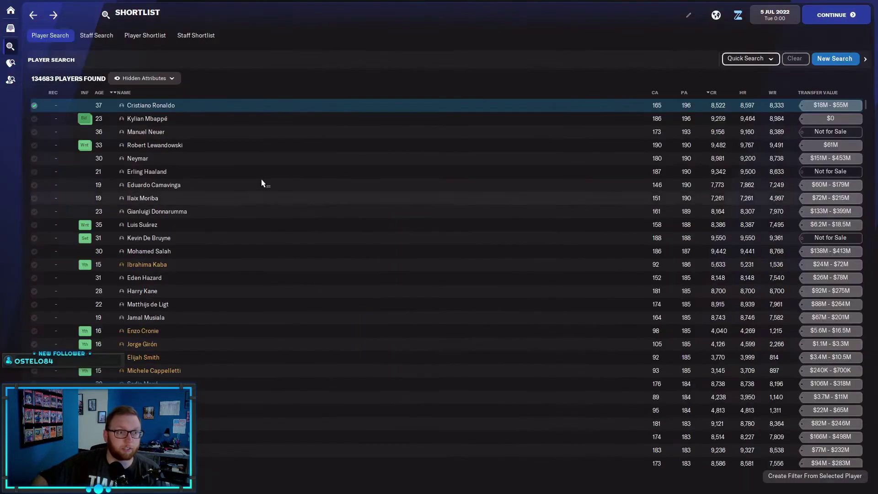
# Step: Review Kevin De Bruyne's 2021/22 Man City season in his career stats, and return to the player search list
pyautogui.click(147, 240)
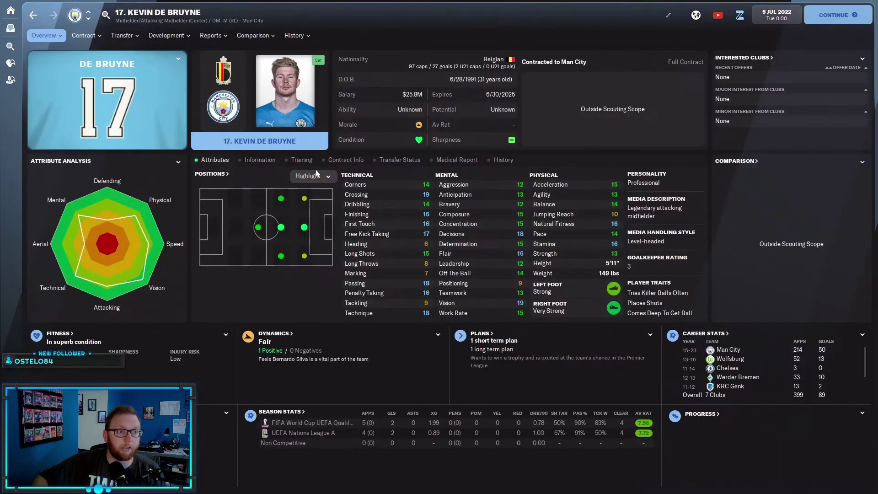
pyautogui.click(296, 36)
pyautogui.click(311, 51)
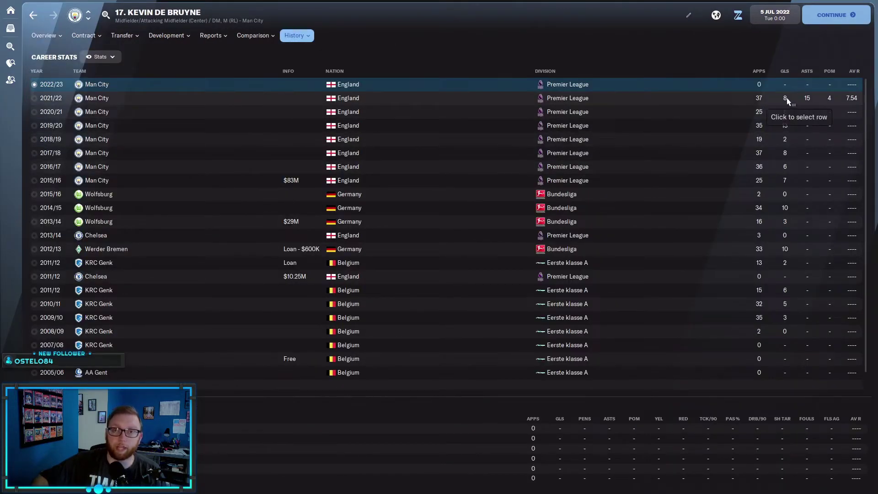
pyautogui.click(466, 103)
pyautogui.hotkey('alt', 'Left')
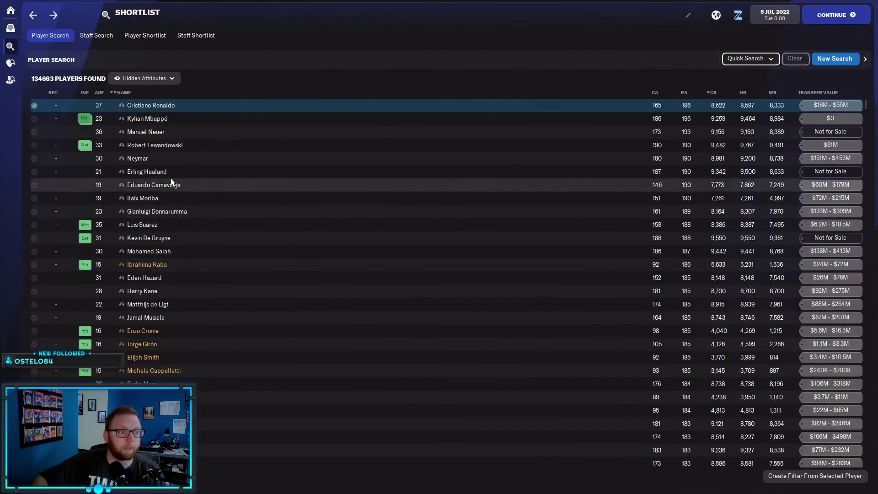
# Step: Review Mohamed Salah's 2021/22 Liverpool season in his career stats, and return to the player search list
pyautogui.click(149, 251)
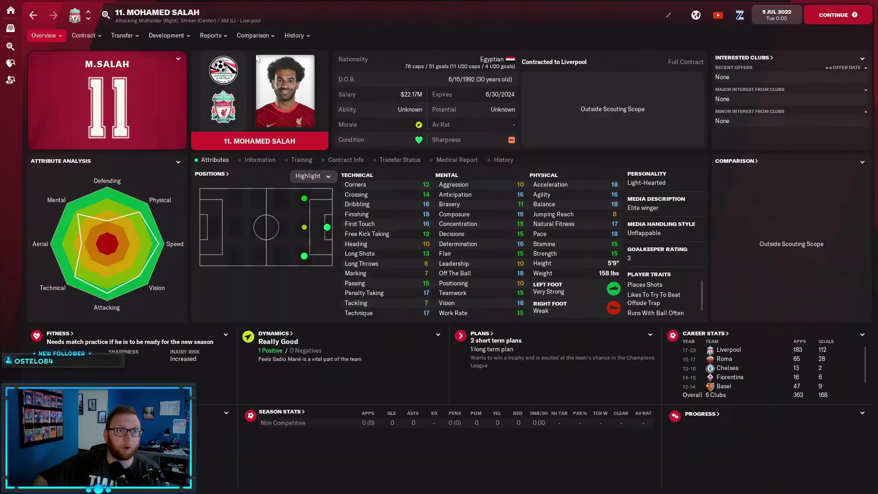
pyautogui.click(294, 35)
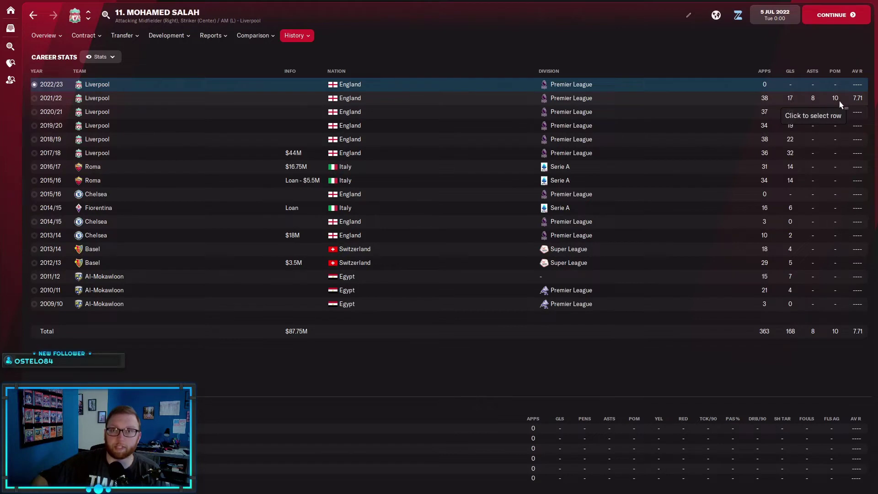
pyautogui.click(647, 99)
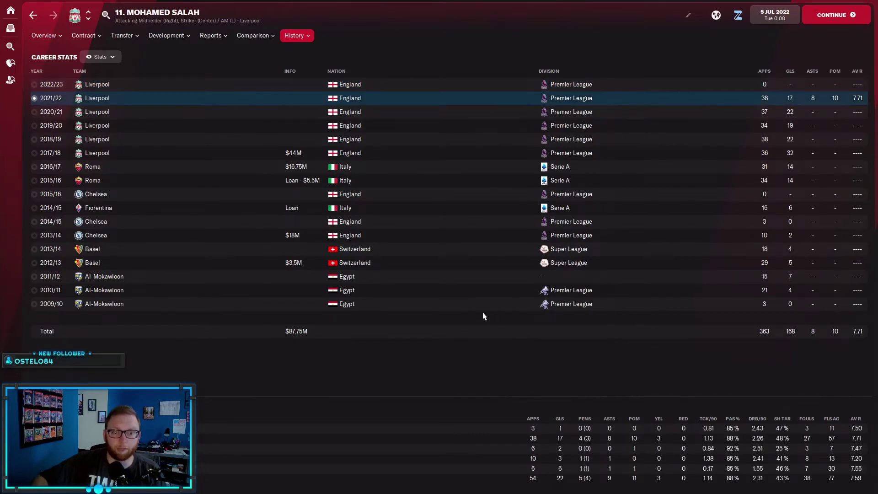
pyautogui.hotkey('alt', 'Left')
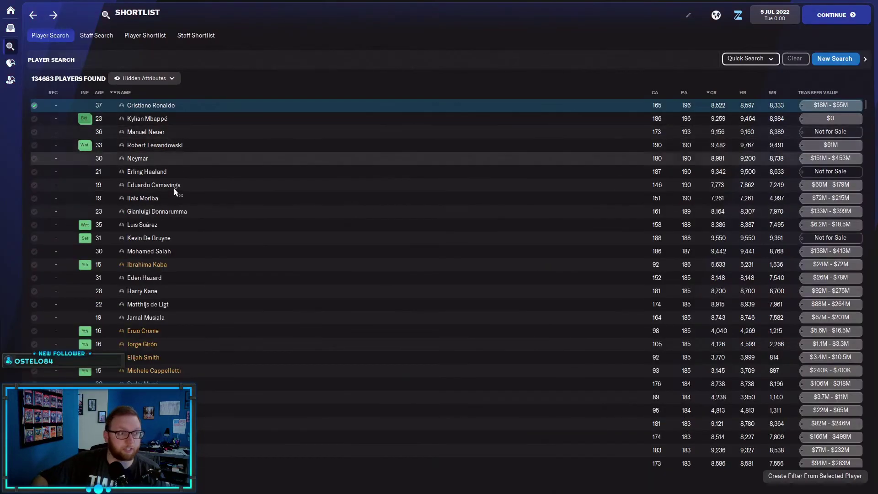
# Step: Examine Ibrahima Kaba's personal information and profile attributes, and return to the player search list
pyautogui.click(145, 265)
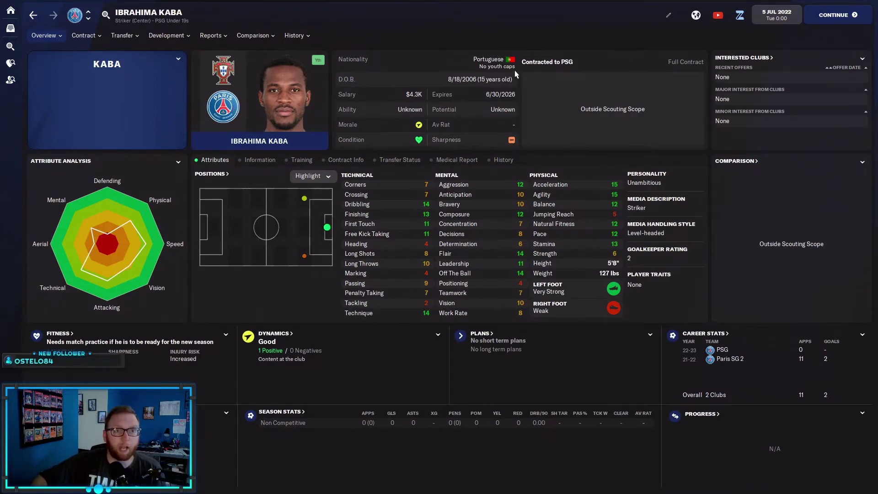
pyautogui.click(43, 36)
pyautogui.click(46, 89)
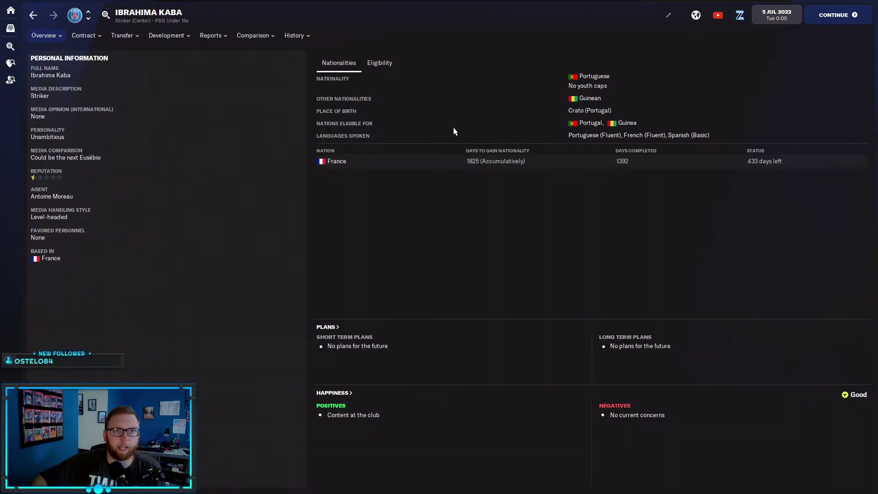
pyautogui.click(58, 36)
pyautogui.click(46, 53)
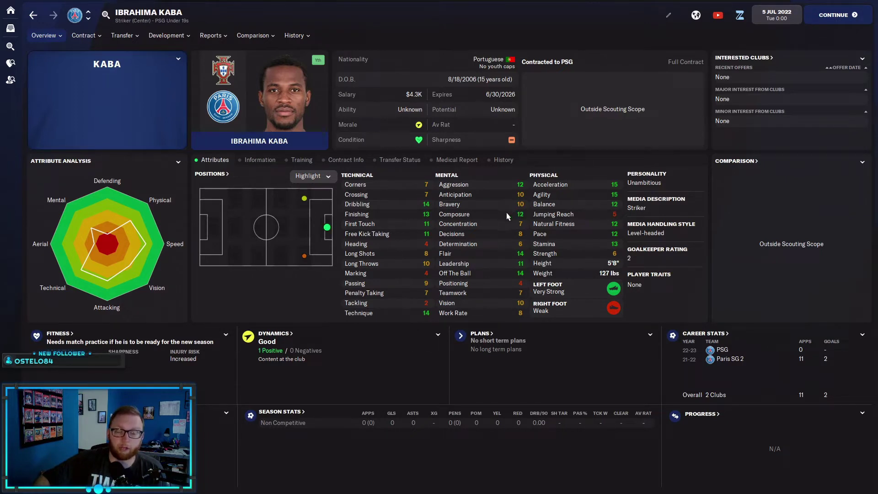
pyautogui.moveTo(504, 206)
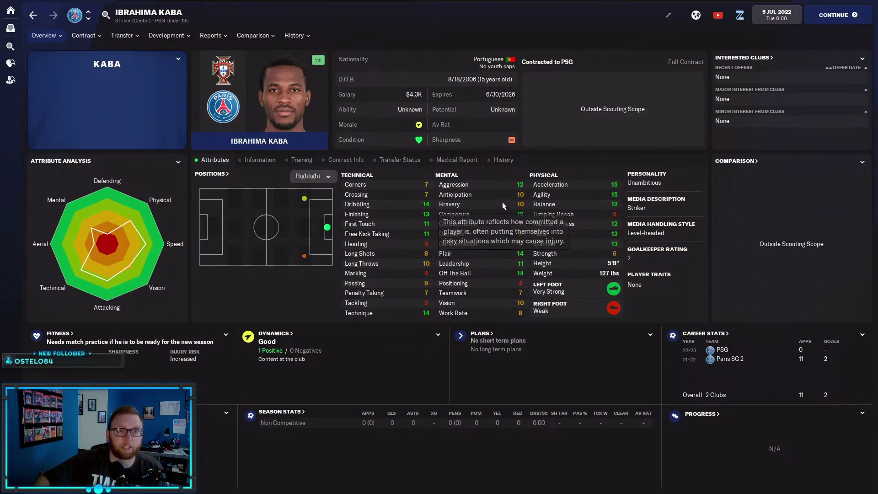
pyautogui.press('BackSpace')
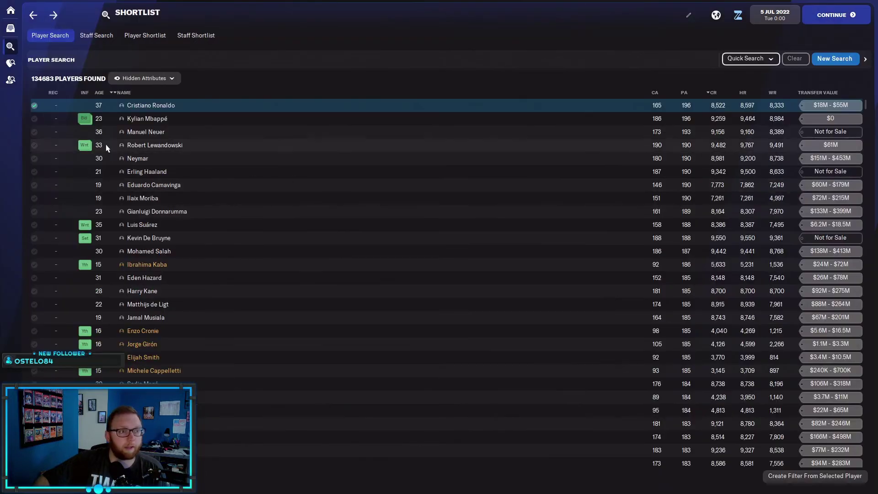
# Step: View Eden Hazard's career stats by season, and return to the player search list
pyautogui.click(147, 278)
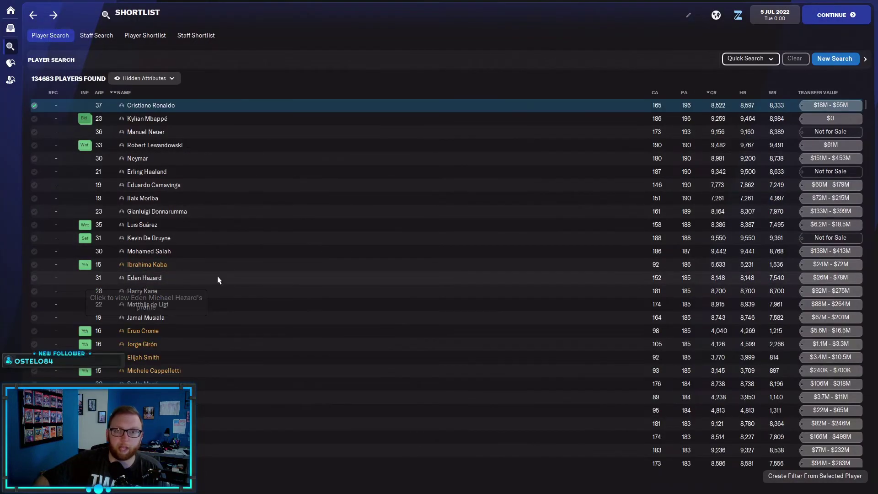
pyautogui.click(295, 36)
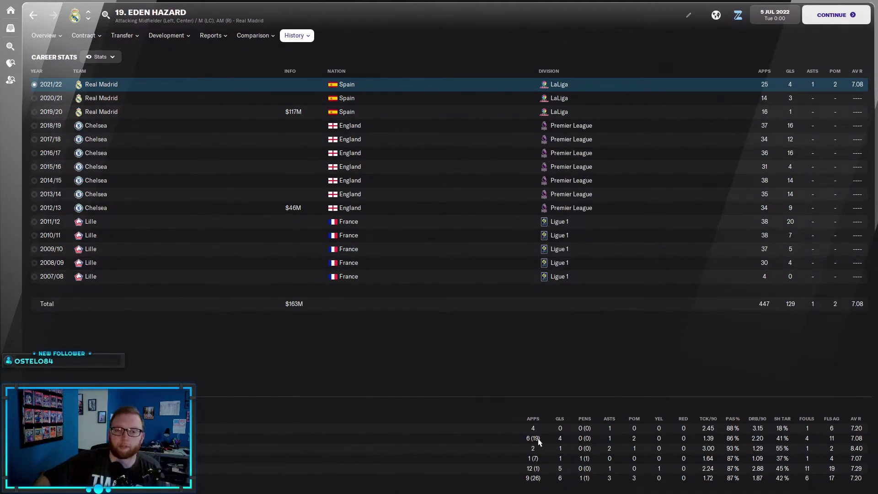
pyautogui.press('BackSpace')
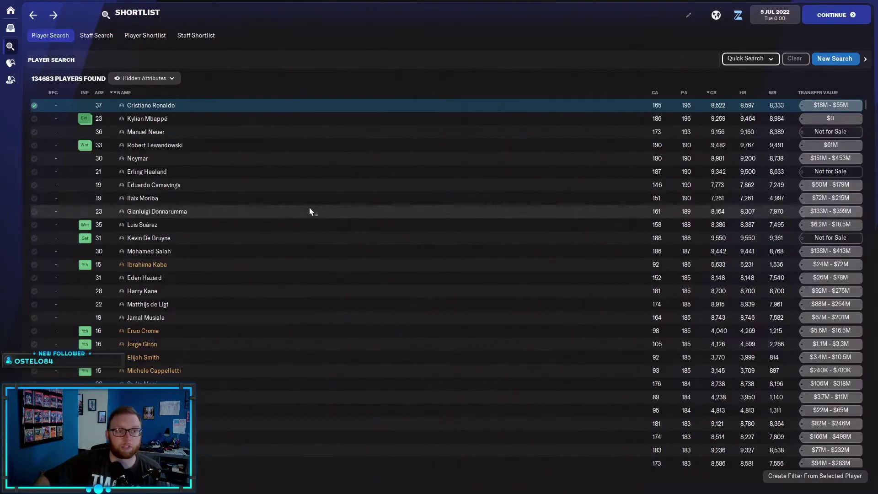
# Step: Review Harry Kane's 2021/22 Tottenham season in his career stats, and return to the player search list
pyautogui.click(141, 291)
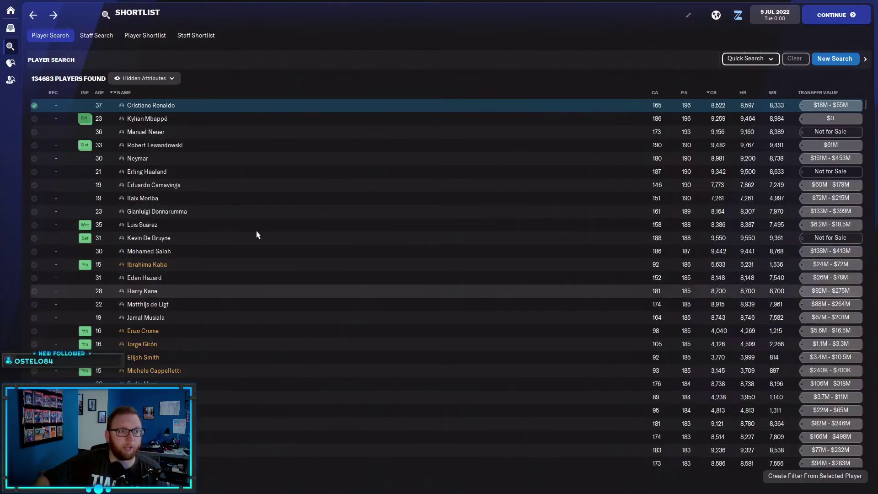
pyautogui.click(295, 35)
pyautogui.click(311, 51)
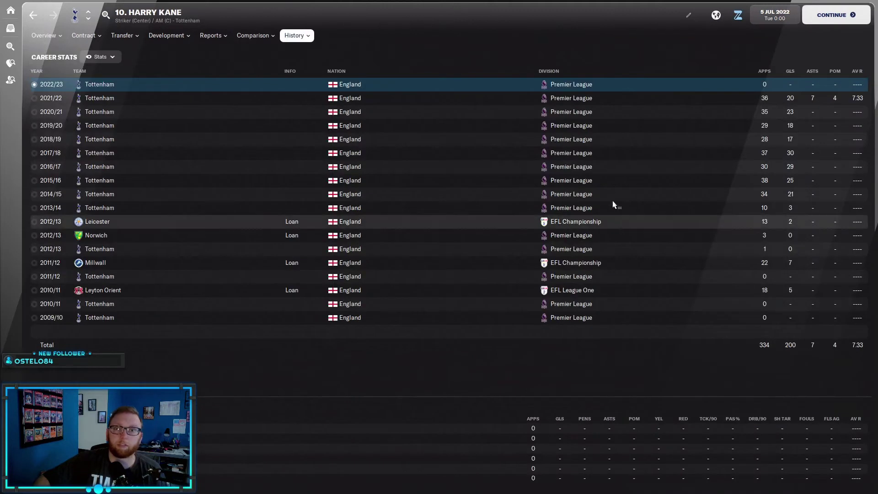
pyautogui.click(626, 97)
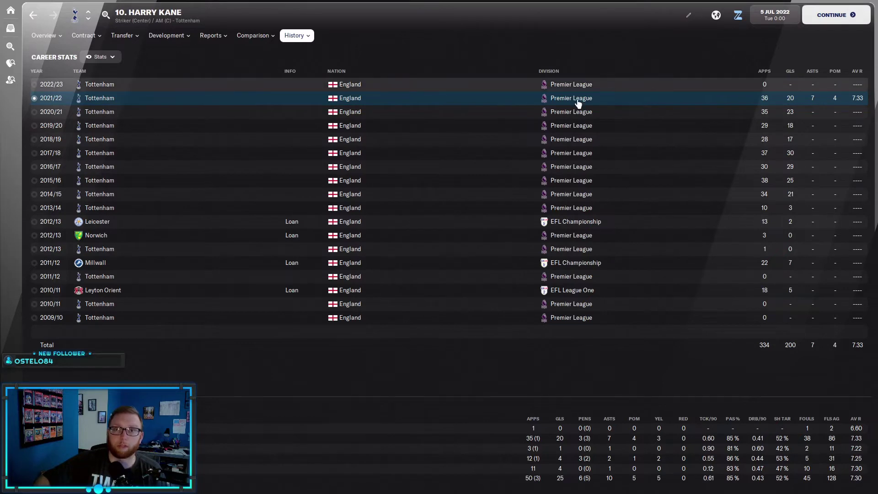
pyautogui.press('BackSpace')
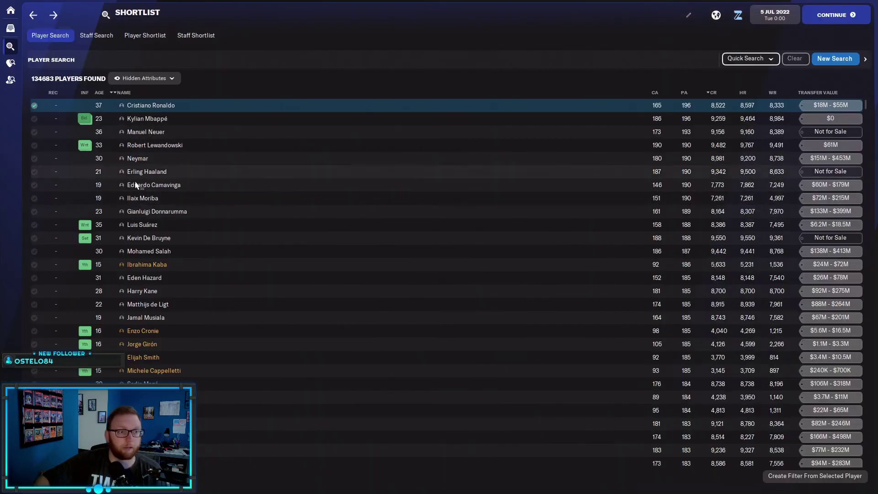
# Step: Review Matthijs de Ligt's 2021/22 Juventus season in his career stats, and return to the player search list
pyautogui.click(143, 304)
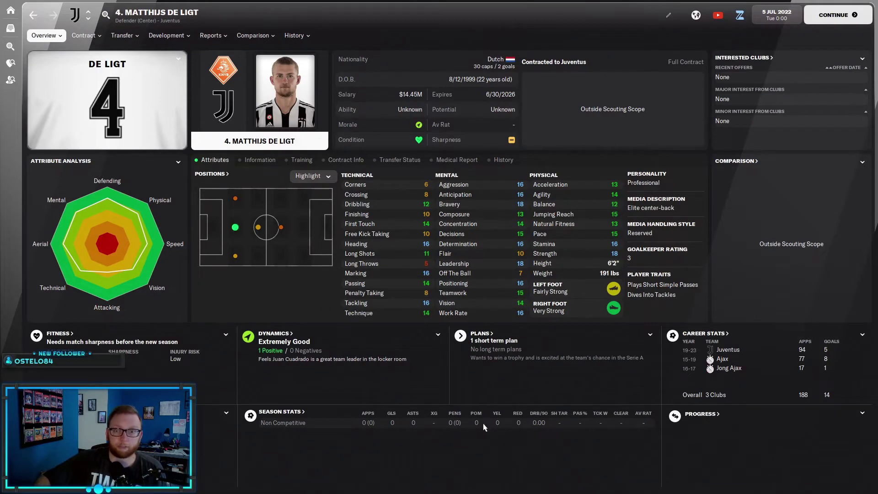
pyautogui.click(297, 36)
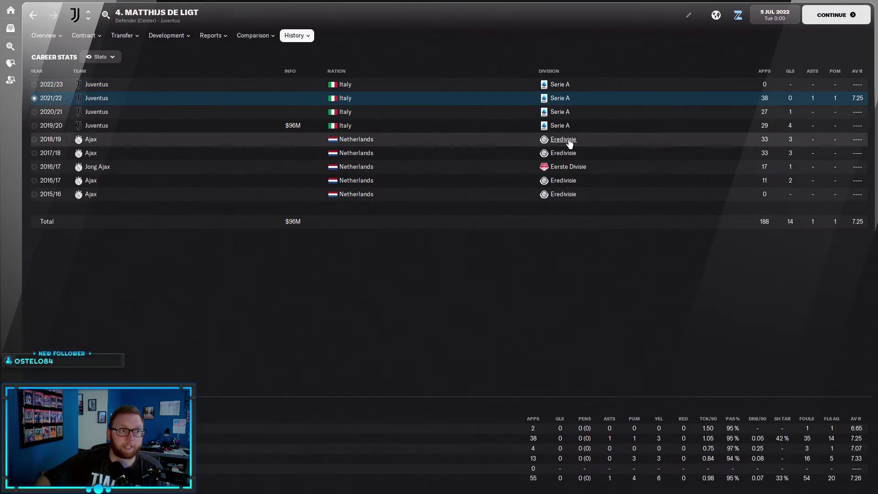
pyautogui.press('BackSpace')
# Step: Review Jamal Musiala's 2021/22 FC Bayern season in his career stats, and return to the player search list
pyautogui.click(137, 317)
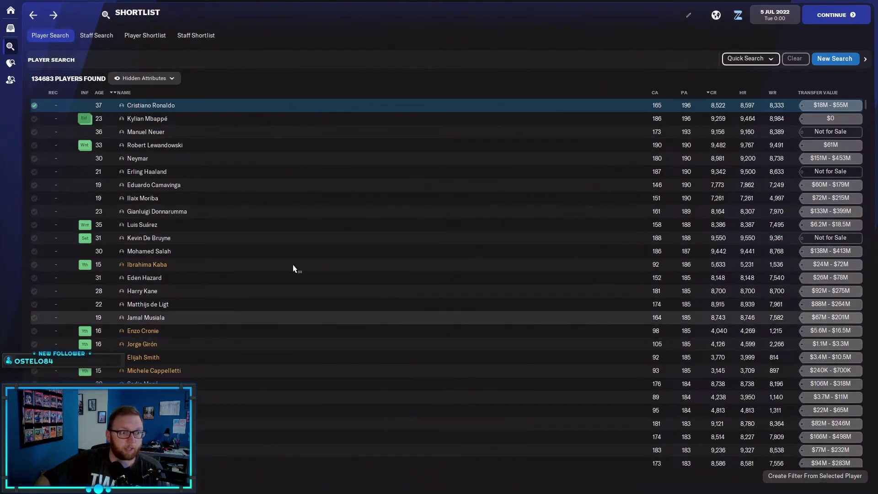
pyautogui.click(297, 35)
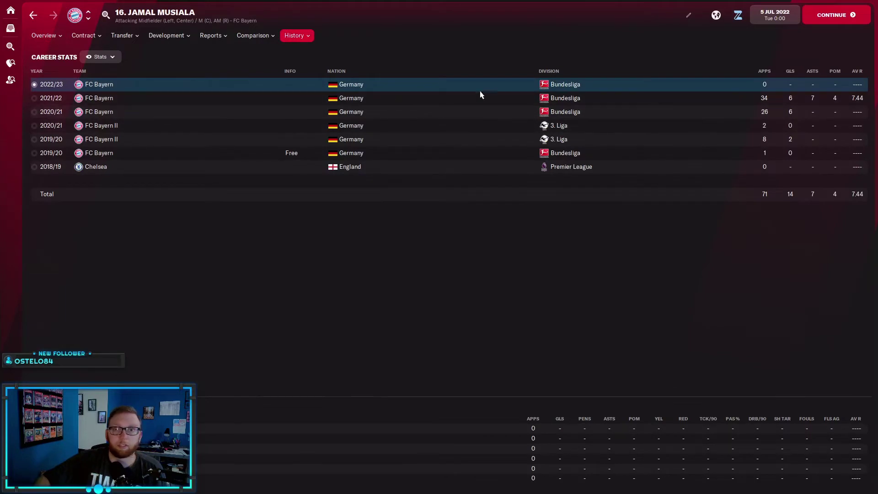
pyautogui.click(507, 98)
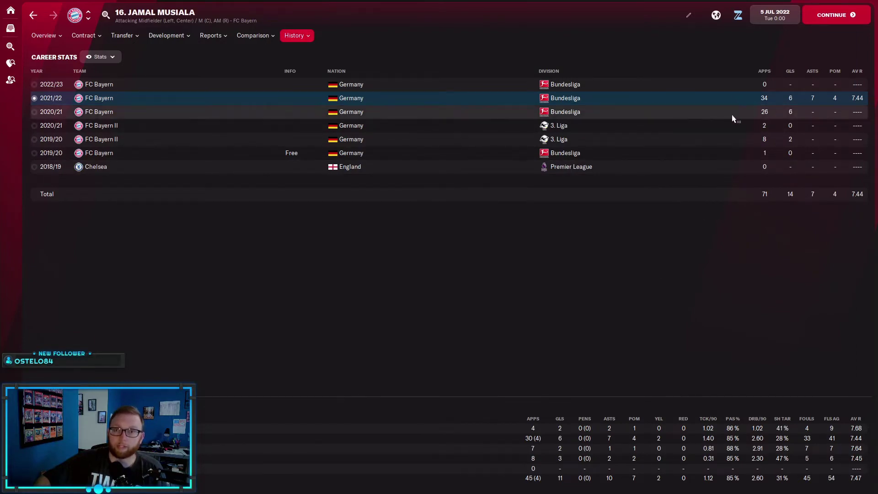
pyautogui.press('BackSpace')
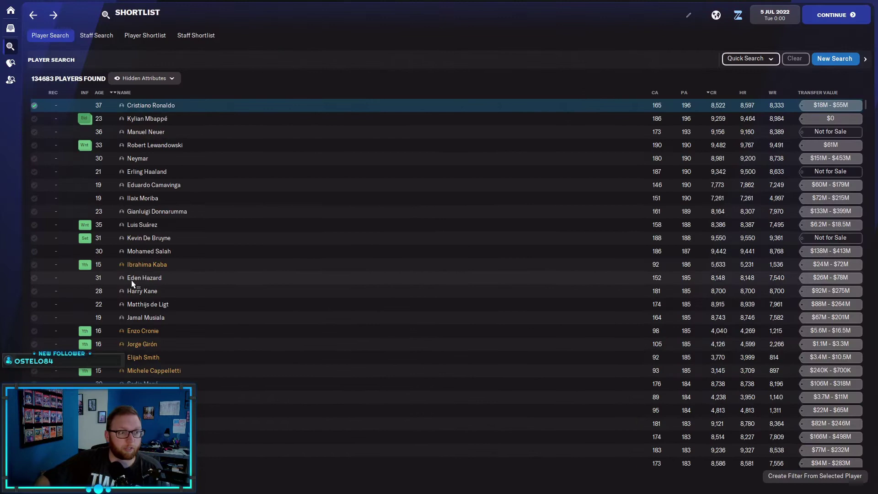
# Step: Review Enzo Cronie's and Jorge Girón's profiles, including Girón's place in the Envigado squad, and return to the player search list
pyautogui.click(145, 332)
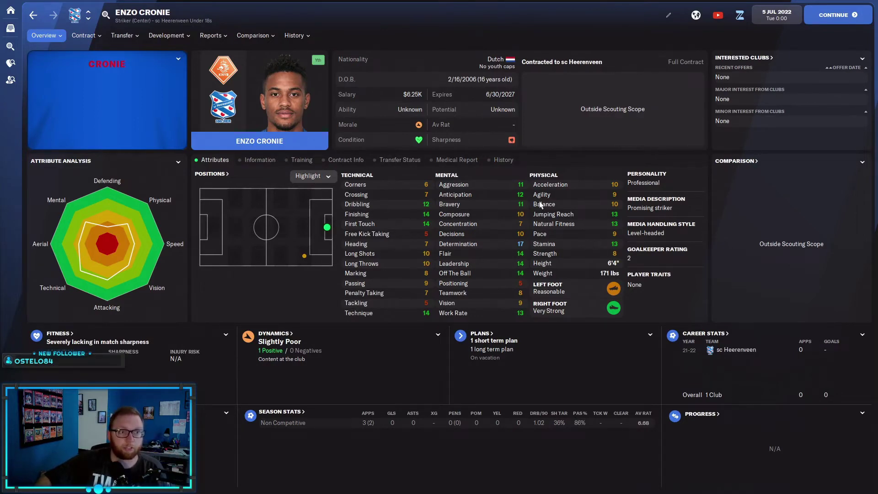
pyautogui.press('BackSpace')
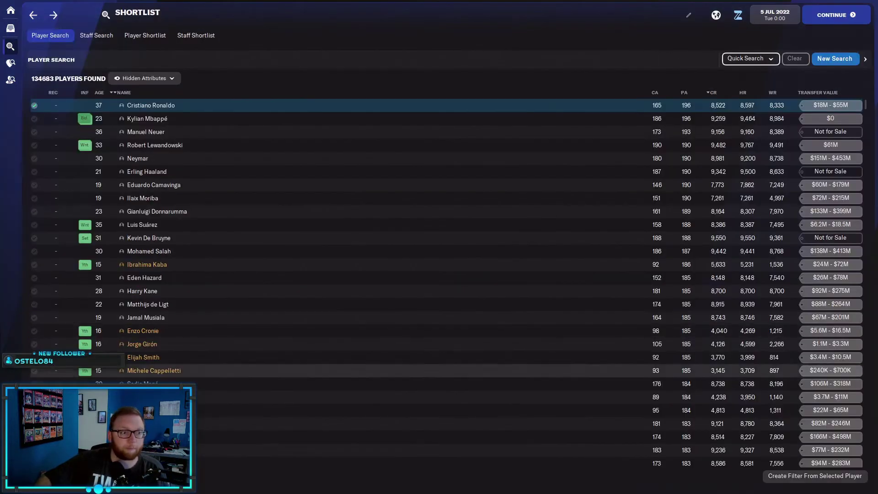
pyautogui.click(147, 348)
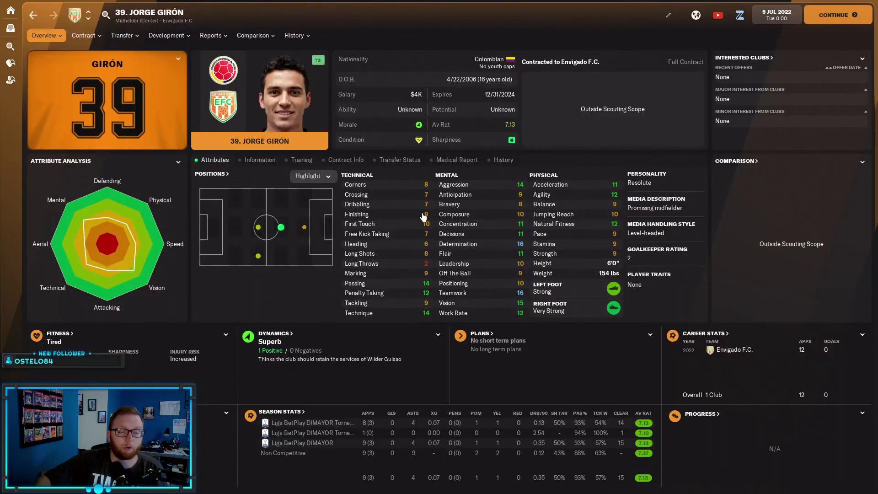
pyautogui.click(734, 350)
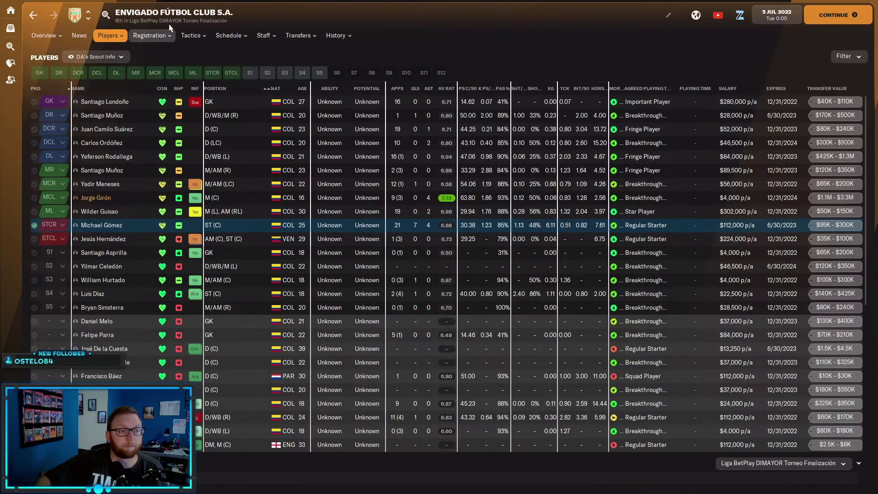
pyautogui.moveTo(137, 39)
pyautogui.click(96, 198)
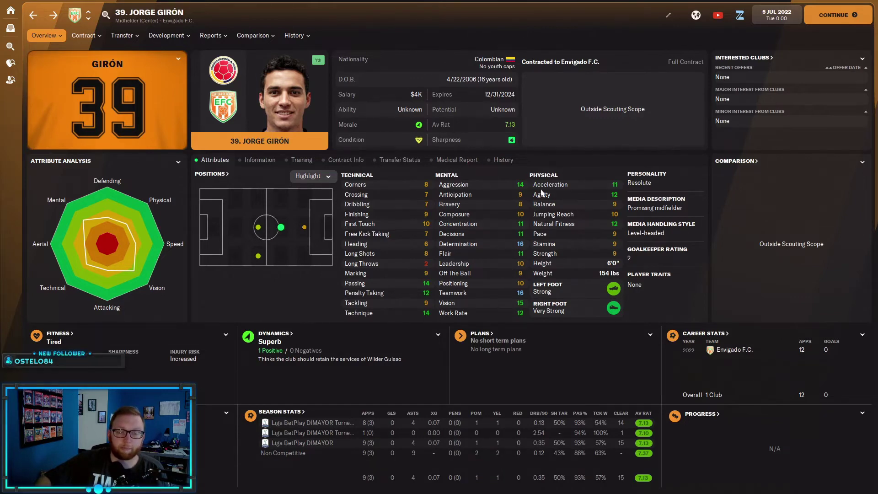
pyautogui.press('BackSpace')
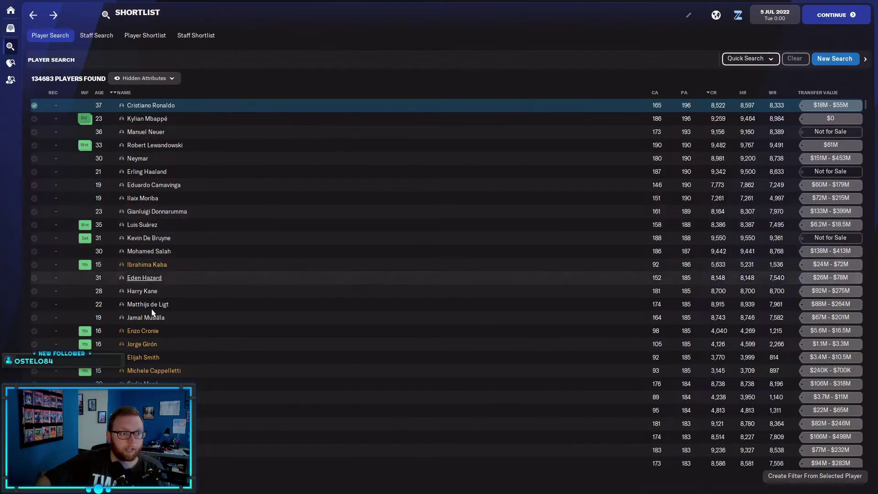
pyautogui.click(145, 359)
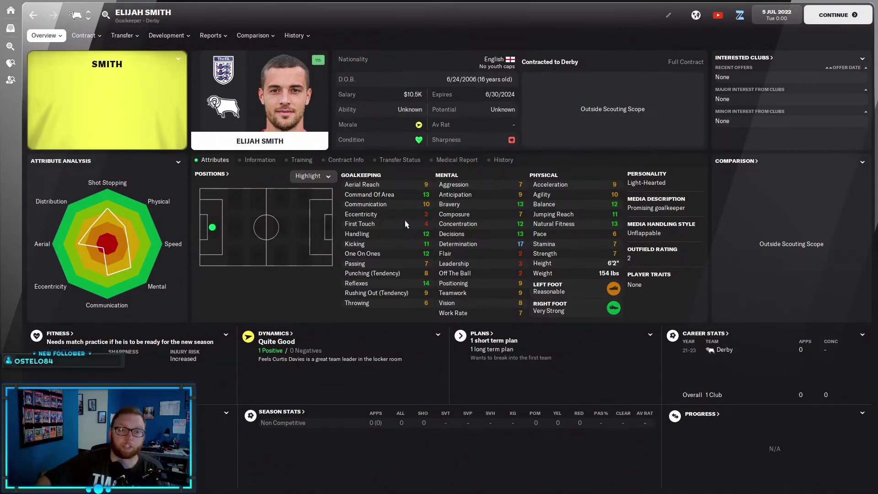
pyautogui.press('BackSpace')
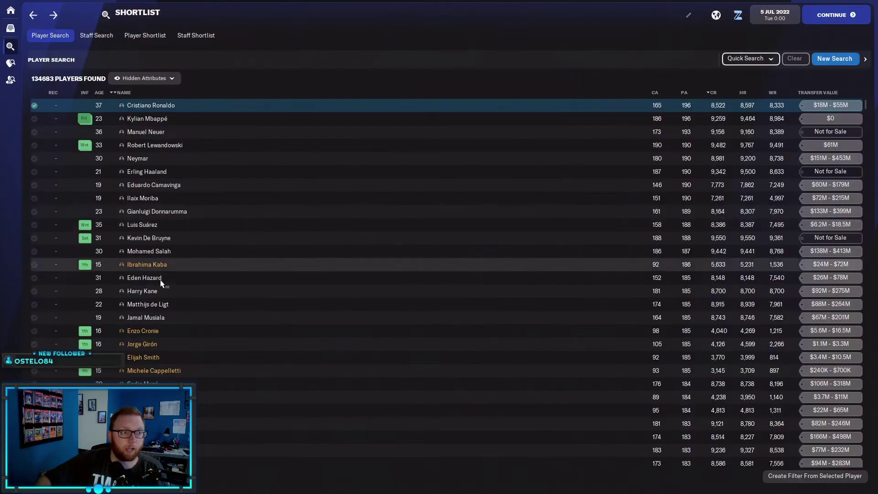
pyautogui.click(158, 370)
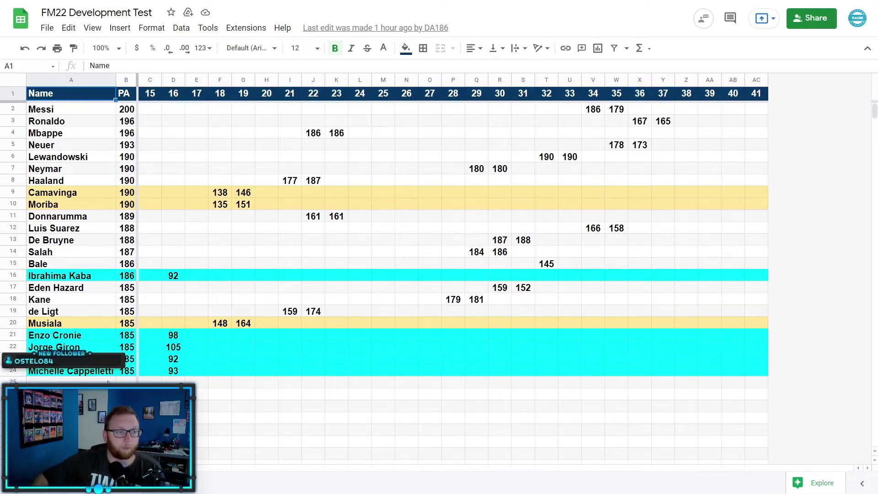
# Step: Switch to the FM22 Development Test spreadsheet in Google Sheets and correct the name in cell A24 to Michele Cappelletti
pyautogui.click(63, 372)
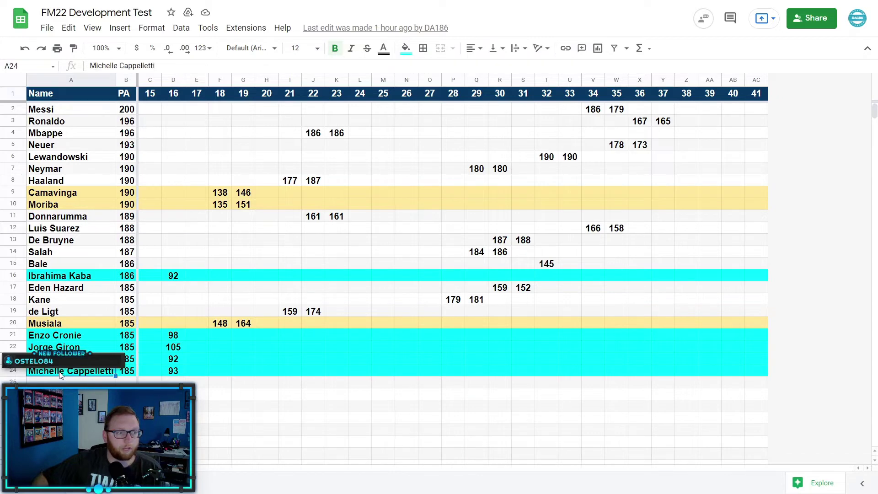
pyautogui.click(113, 66)
pyautogui.press('BackSpace')
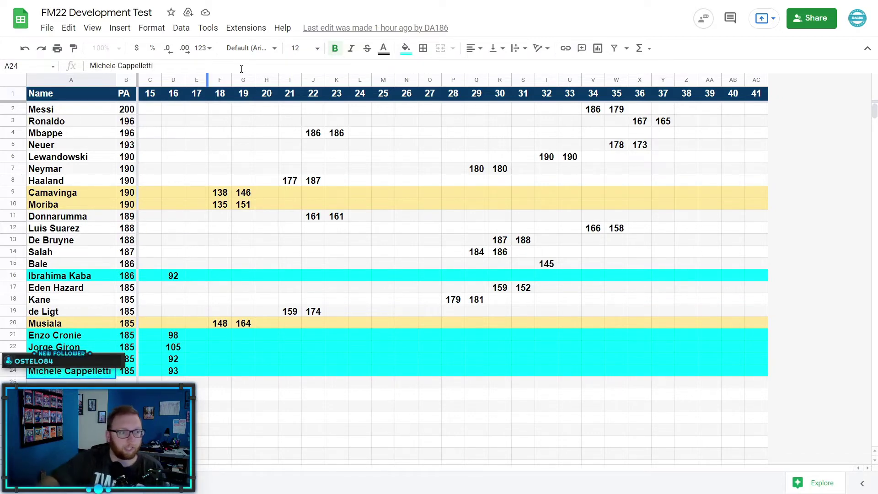
pyautogui.press('Return')
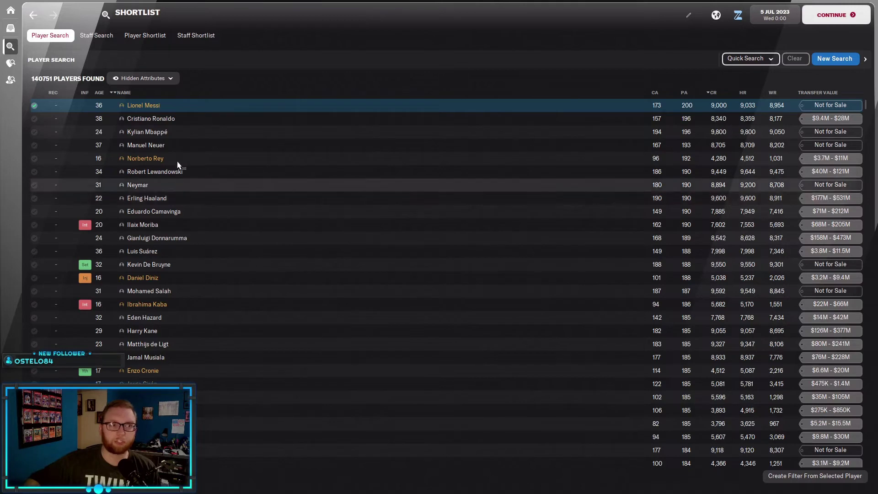
# Step: In Football Manager's July 2023 player search list, review the profiles of Kylian Mbappé and Norberto Rey, returning to the list after each
pyautogui.click(151, 132)
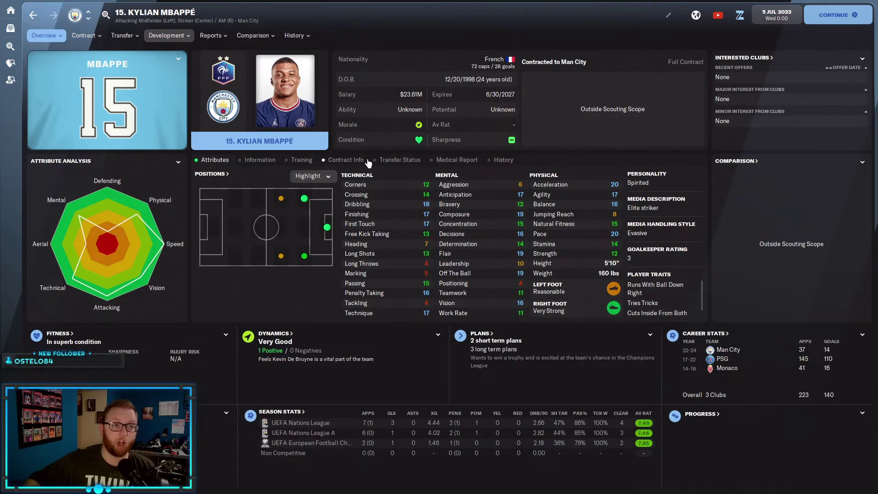
pyautogui.hotkey('alt', 'Left')
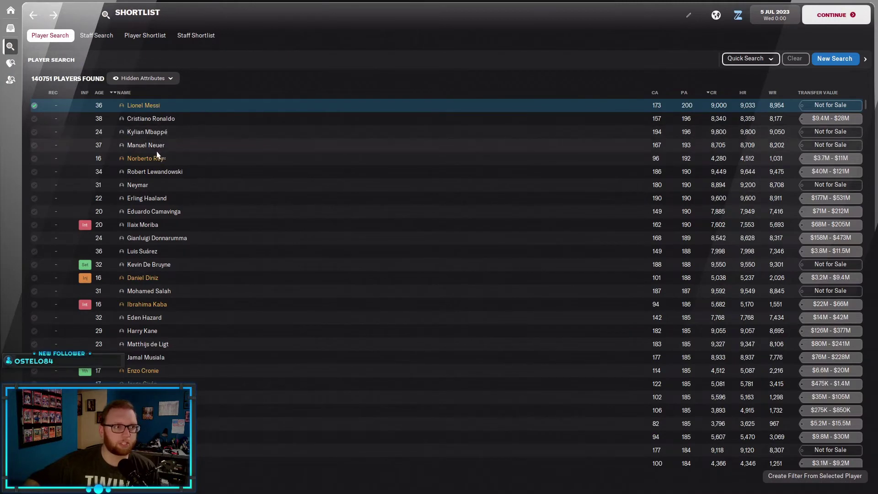
pyautogui.click(146, 158)
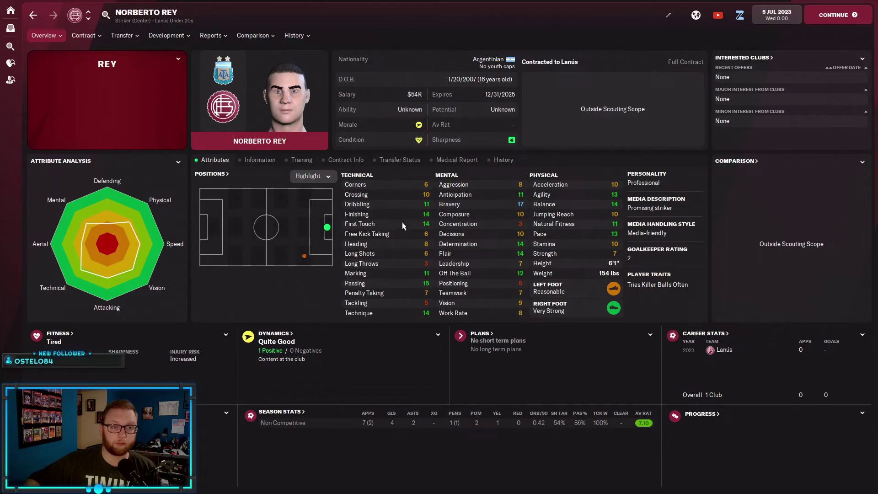
pyautogui.hotkey('alt', 'Left')
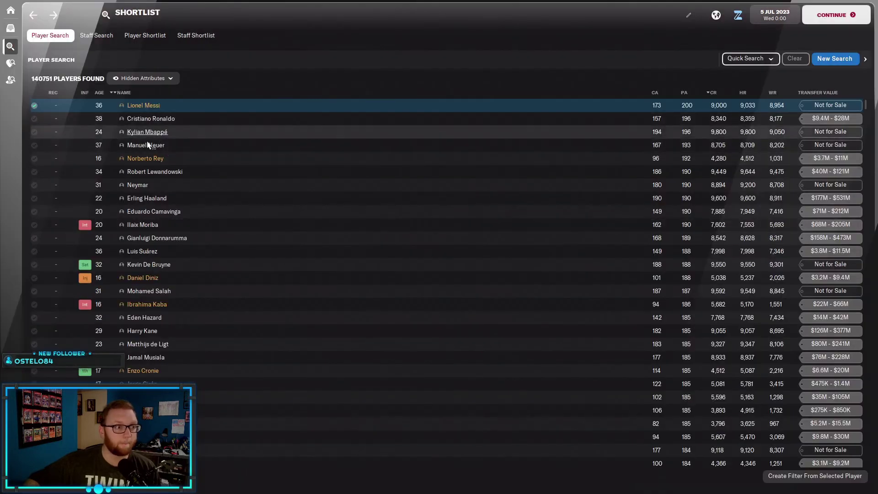
# Step: Review Erling Haaland's 2022/23 Man City season in his career stats, and return to the player search list
pyautogui.click(150, 199)
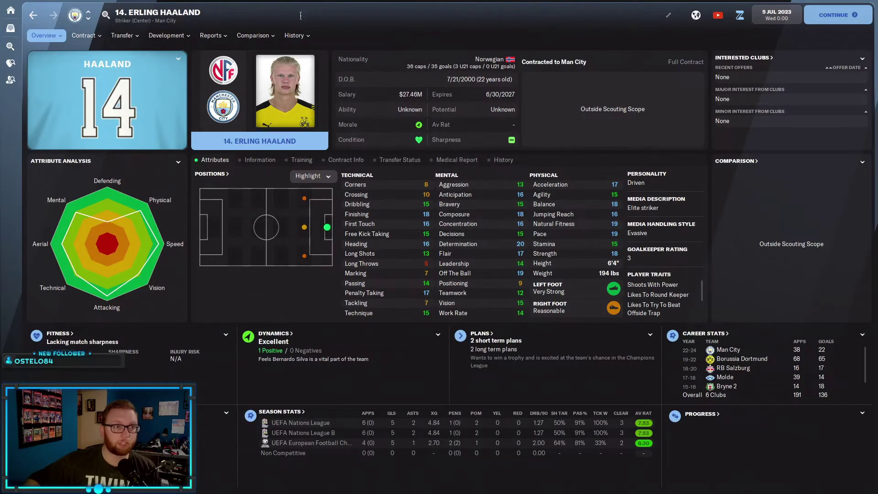
pyautogui.click(295, 35)
pyautogui.click(306, 50)
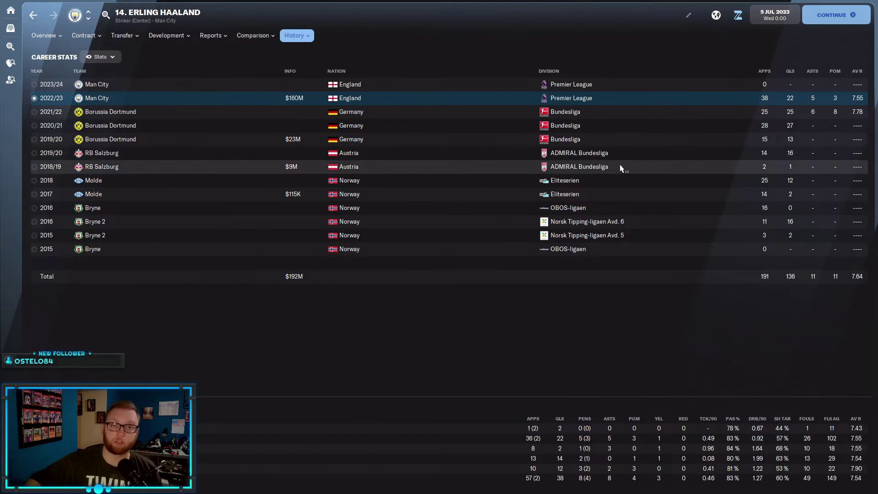
pyautogui.hotkey('alt', 'Left')
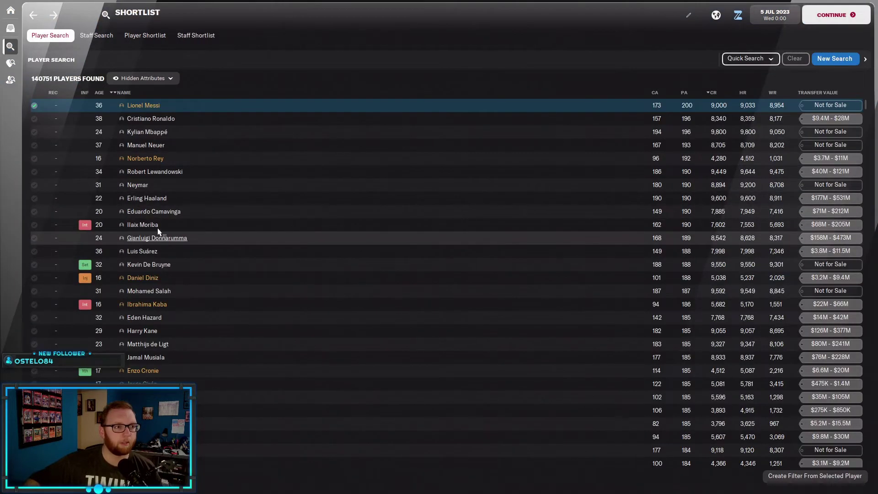
pyautogui.click(152, 278)
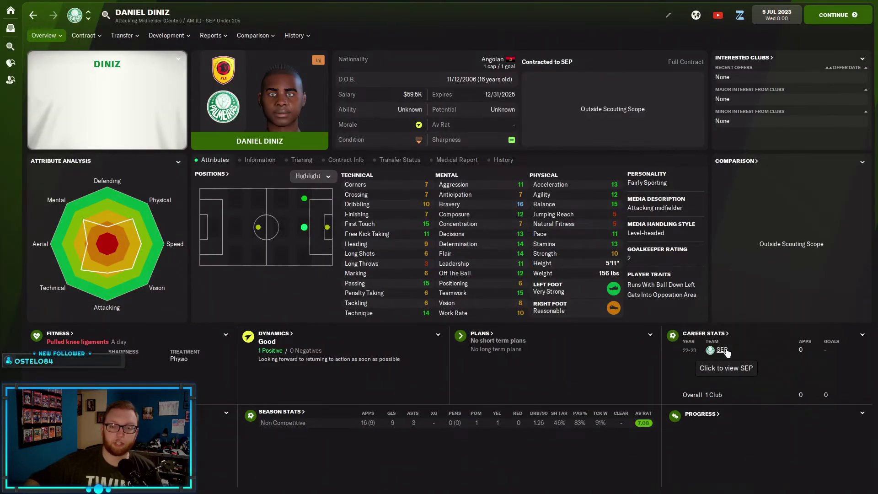
pyautogui.press('BackSpace')
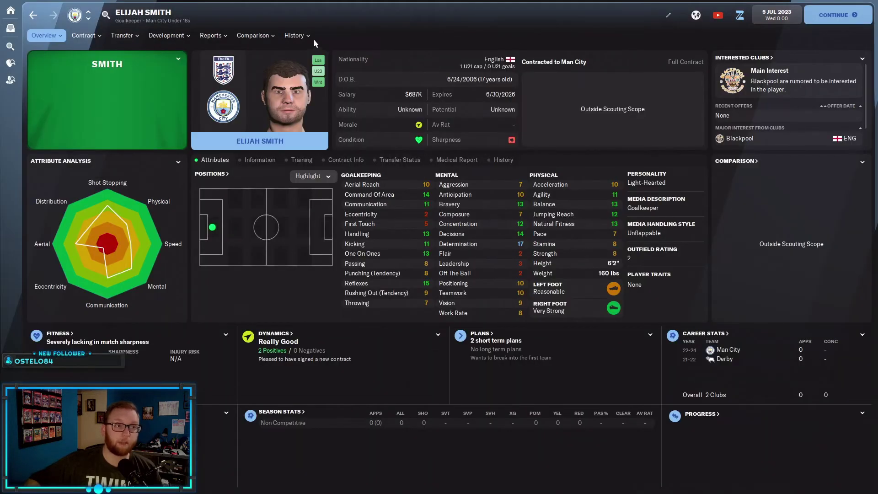
pyautogui.click(294, 35)
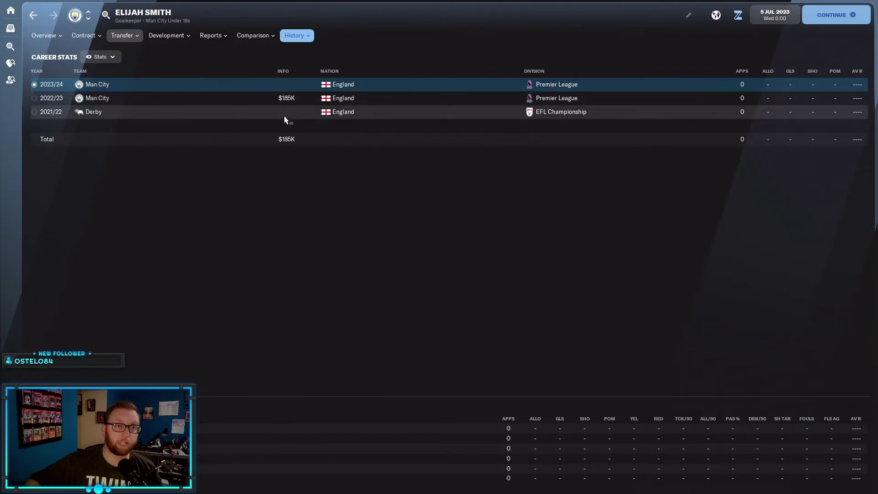
pyautogui.moveTo(288, 104)
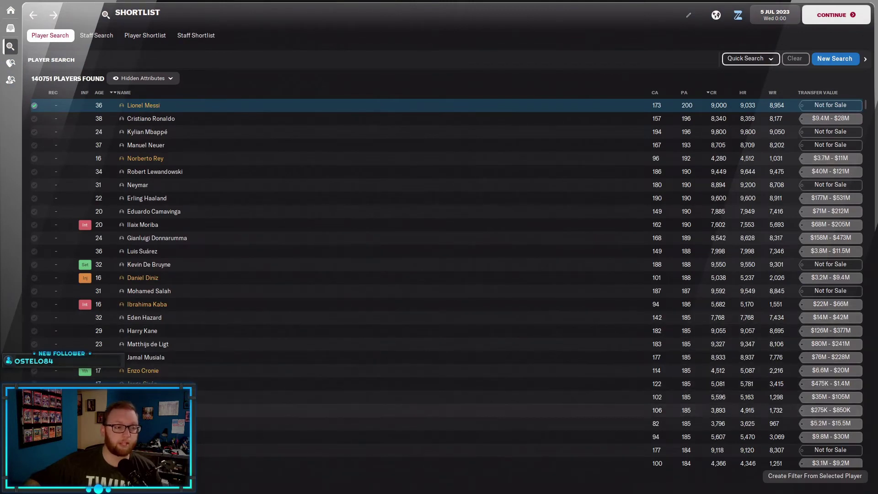
pyautogui.click(267, 422)
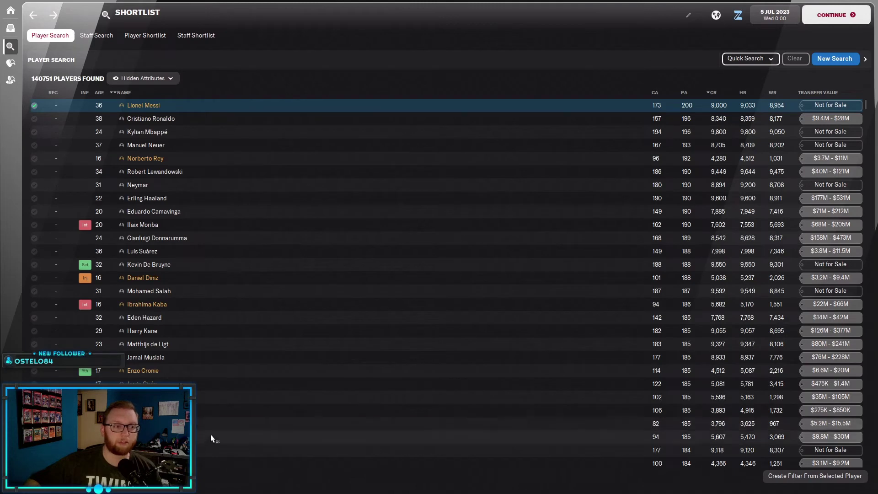
pyautogui.doubleClick(339, 399)
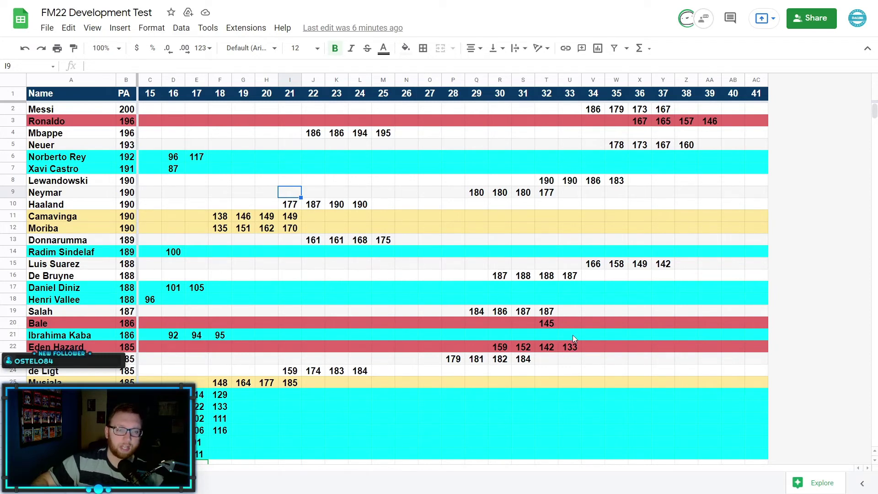
# Step: Examine the ability ratings by age for every tracked player in the FM22 Development Test spreadsheet, down to the last row
pyautogui.scroll(-3, 573, 335)
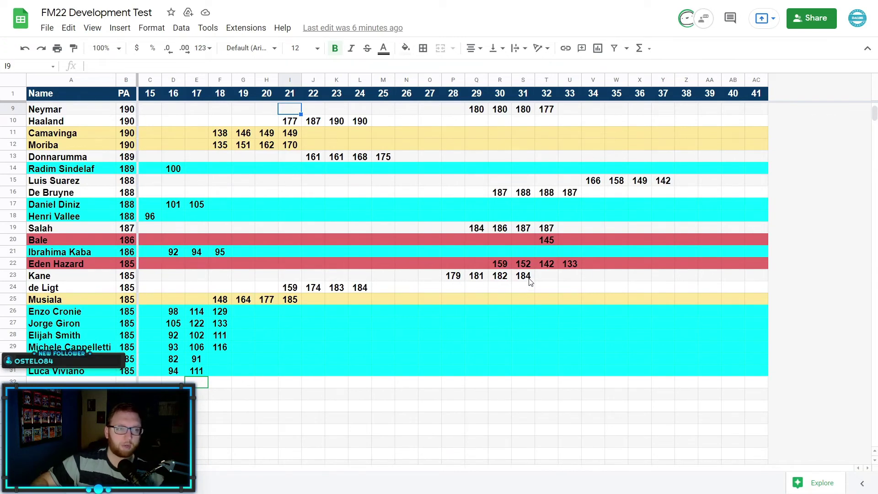
pyautogui.scroll(-1, 529, 281)
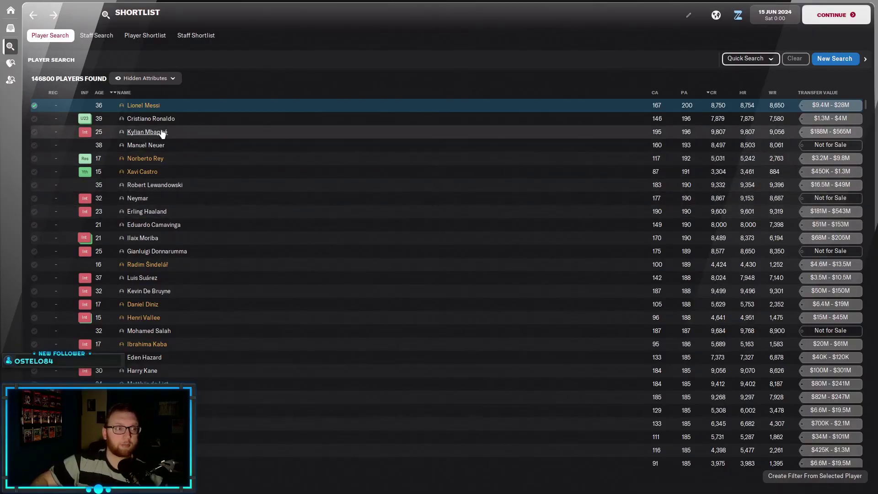
# Step: In Football Manager's June 2024 player search list, open Lionel Messi's career stats and compare his 2022/23 and 2023/24 PSG seasons
pyautogui.click(143, 105)
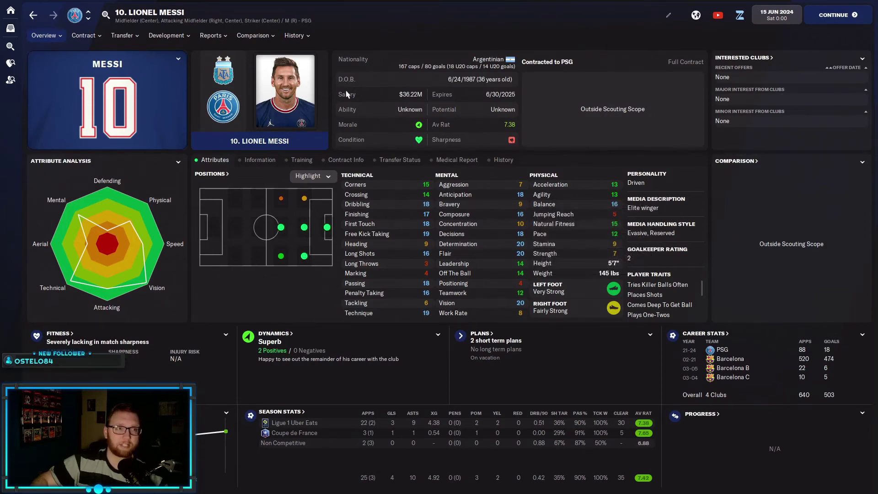
pyautogui.click(294, 35)
pyautogui.click(311, 51)
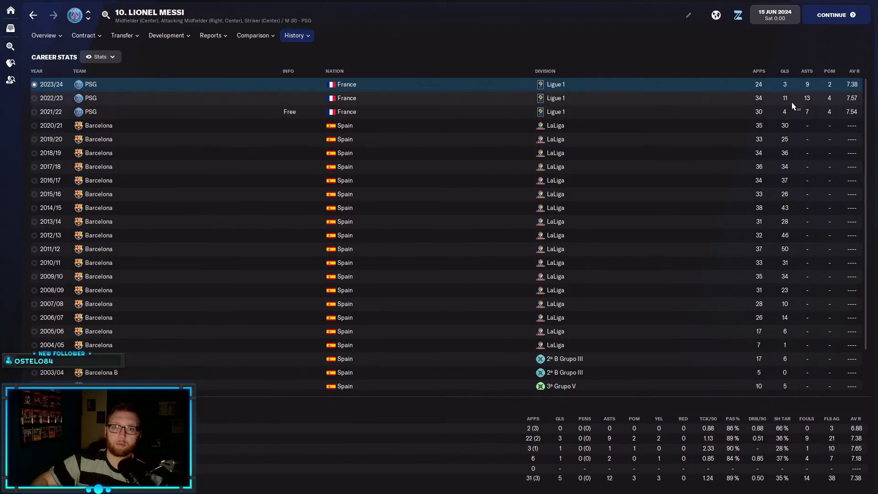
pyautogui.click(680, 101)
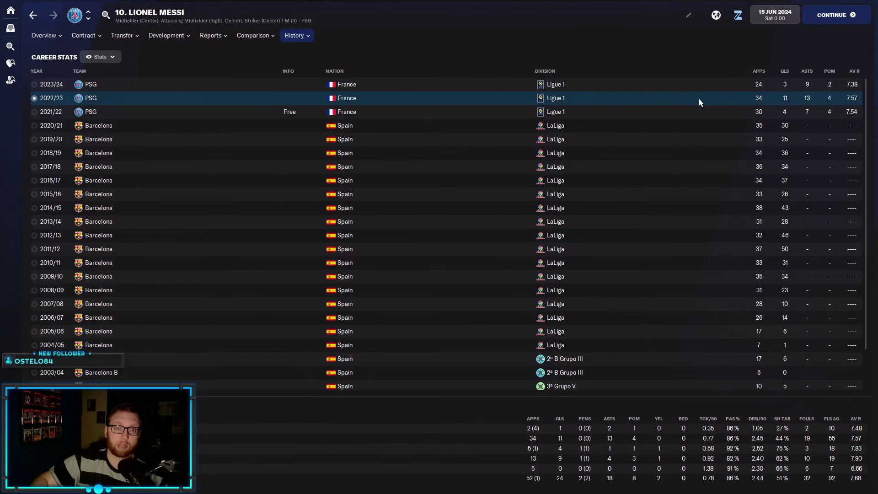
pyautogui.click(660, 88)
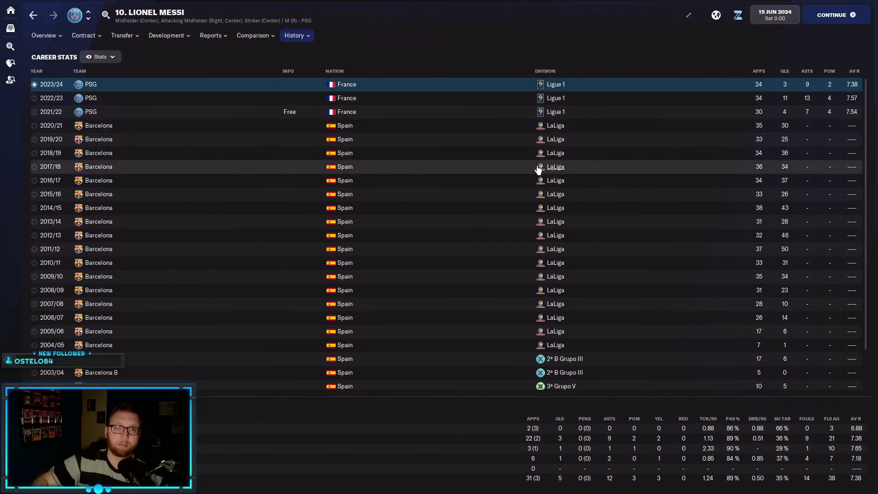
pyautogui.hotkey('ctrl', 'Down')
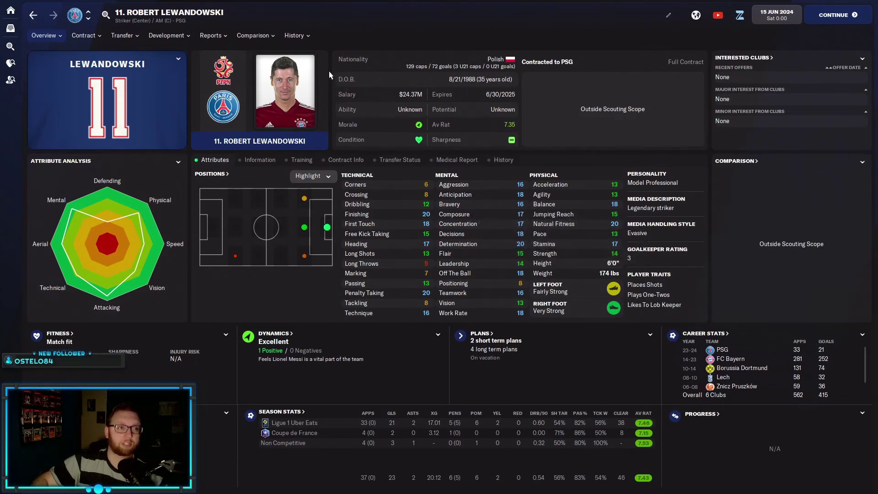
pyautogui.click(305, 40)
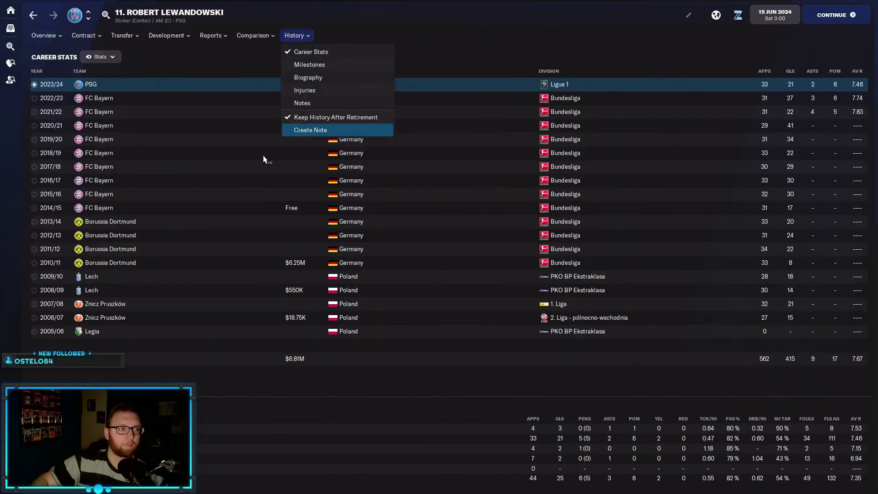